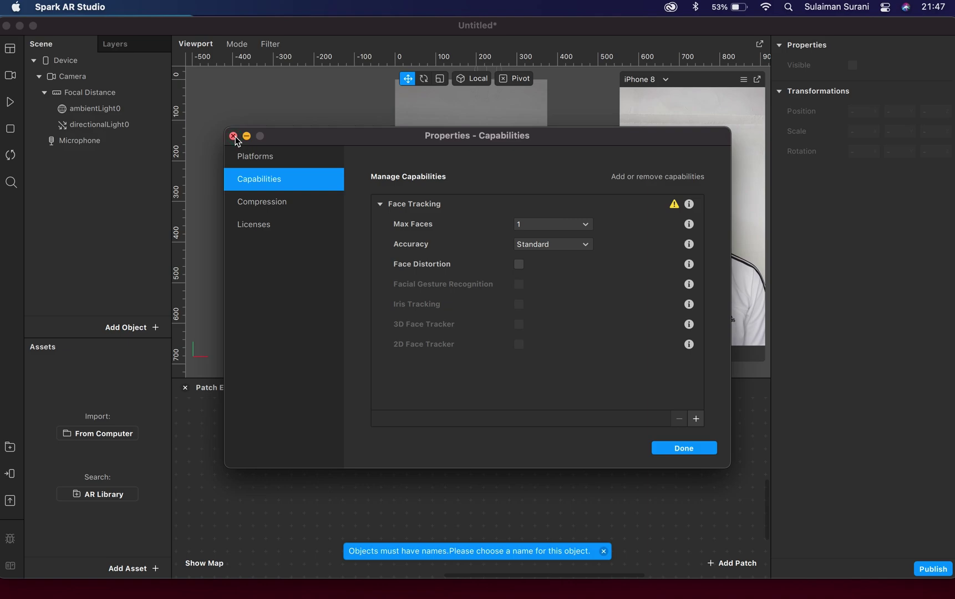
# Close the project capabilities window and add a face tracker under Focal Distance in the scene
pyautogui.click(234, 136)
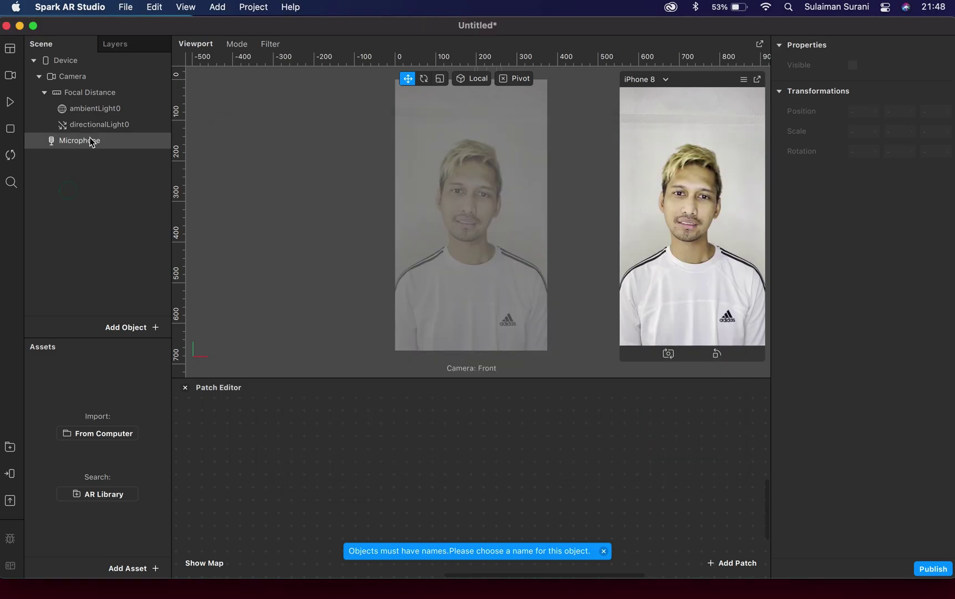
pyautogui.click(74, 96)
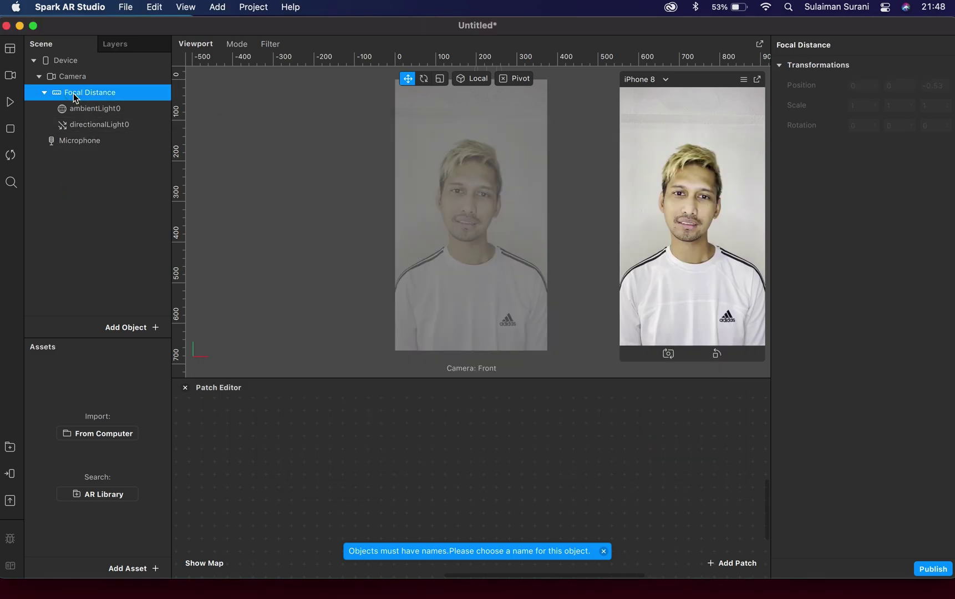
pyautogui.rightClick(73, 93)
pyautogui.moveTo(120, 106)
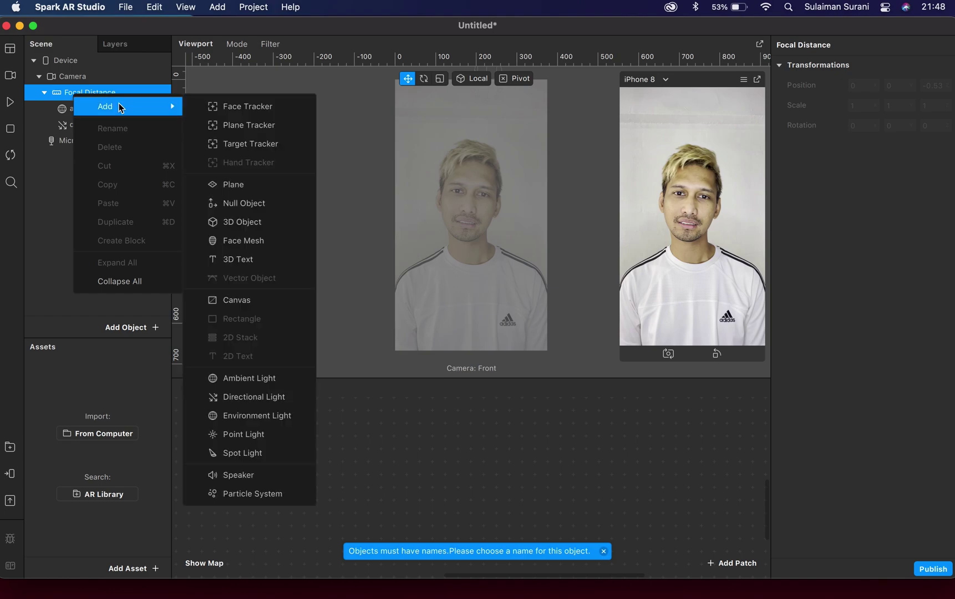
pyautogui.click(234, 107)
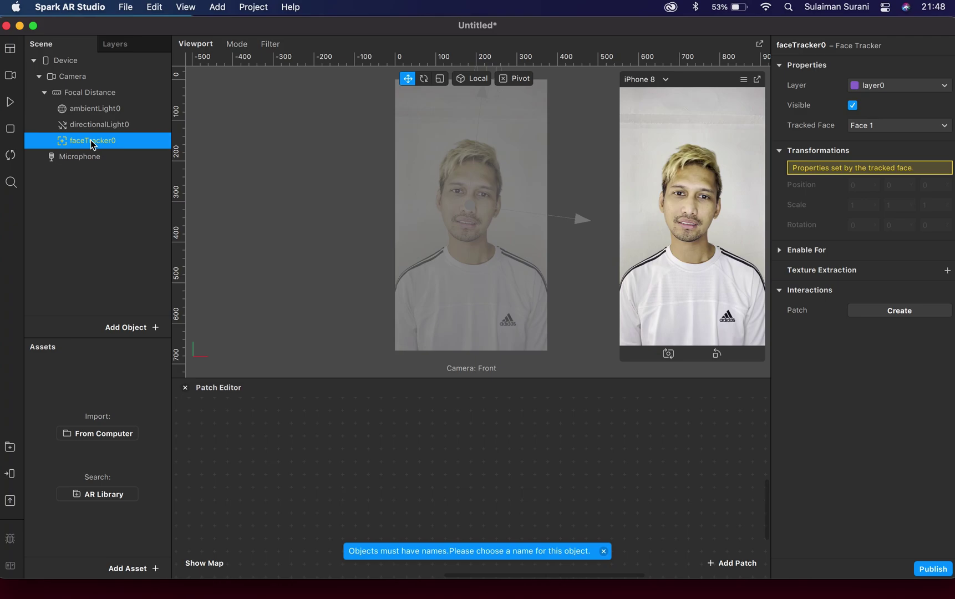
# Add a plane under the face tracker and rename it "question"
pyautogui.rightClick(83, 142)
pyautogui.moveTo(121, 154)
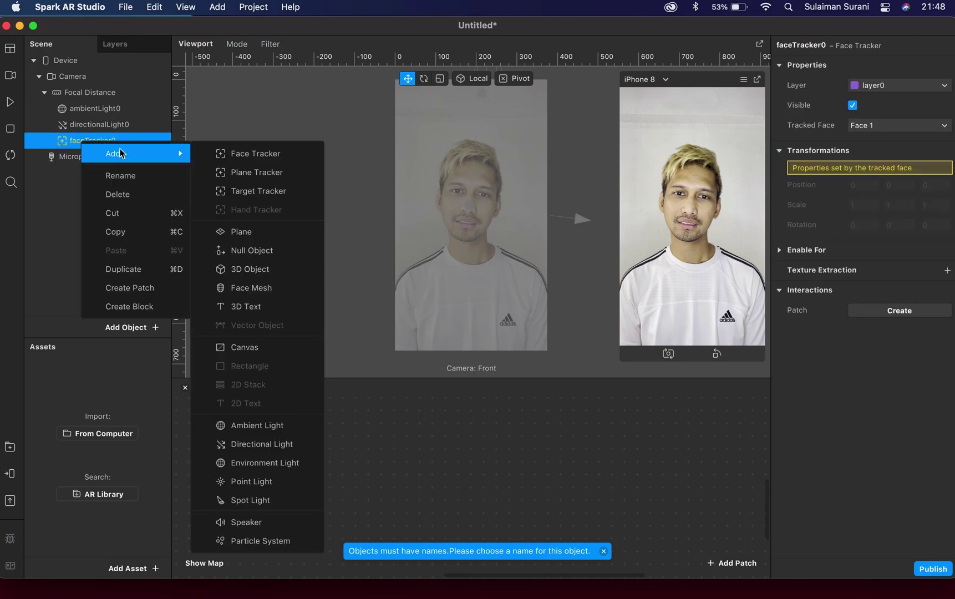
pyautogui.click(254, 234)
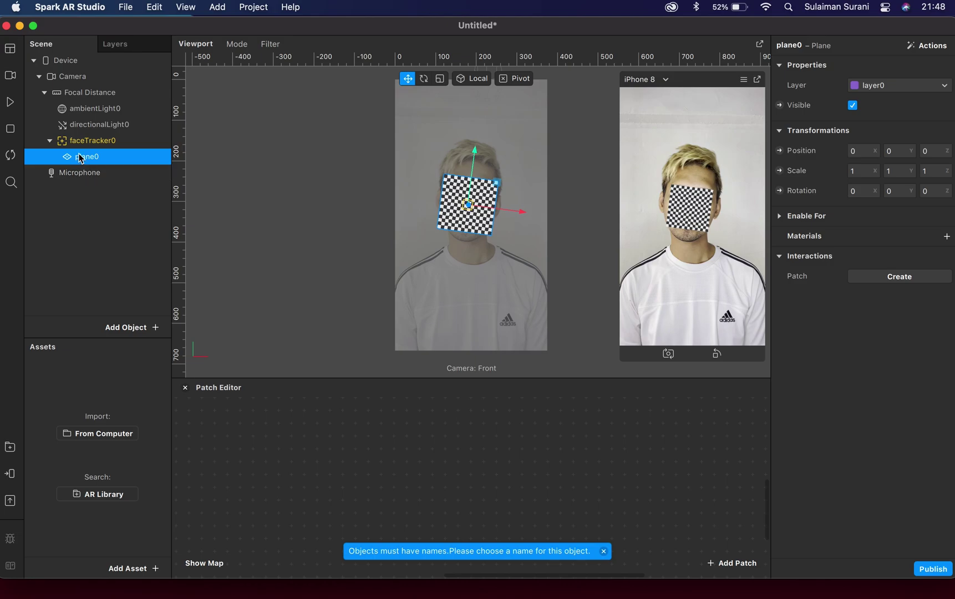
pyautogui.rightClick(105, 158)
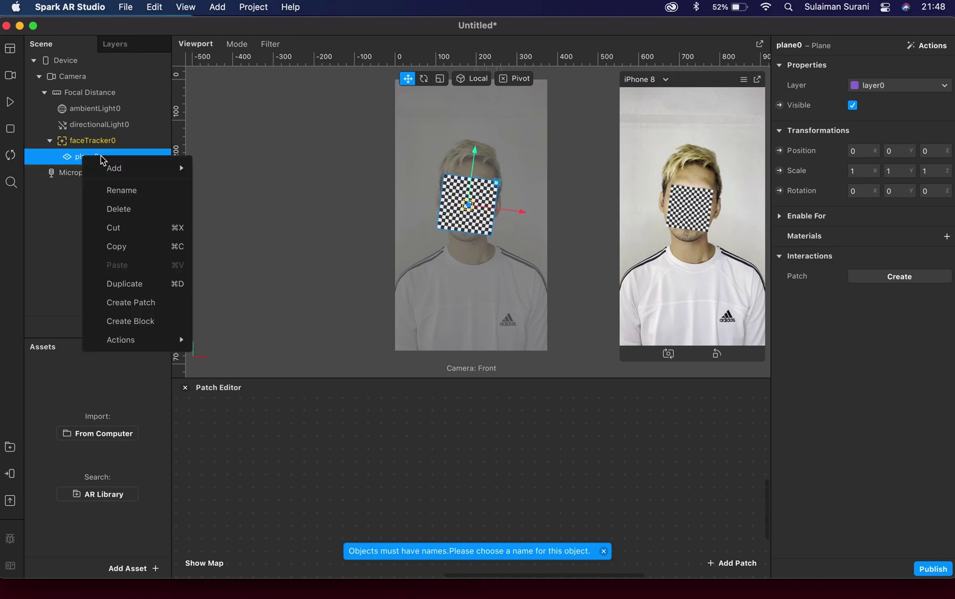
pyautogui.click(115, 190)
pyautogui.write('question')
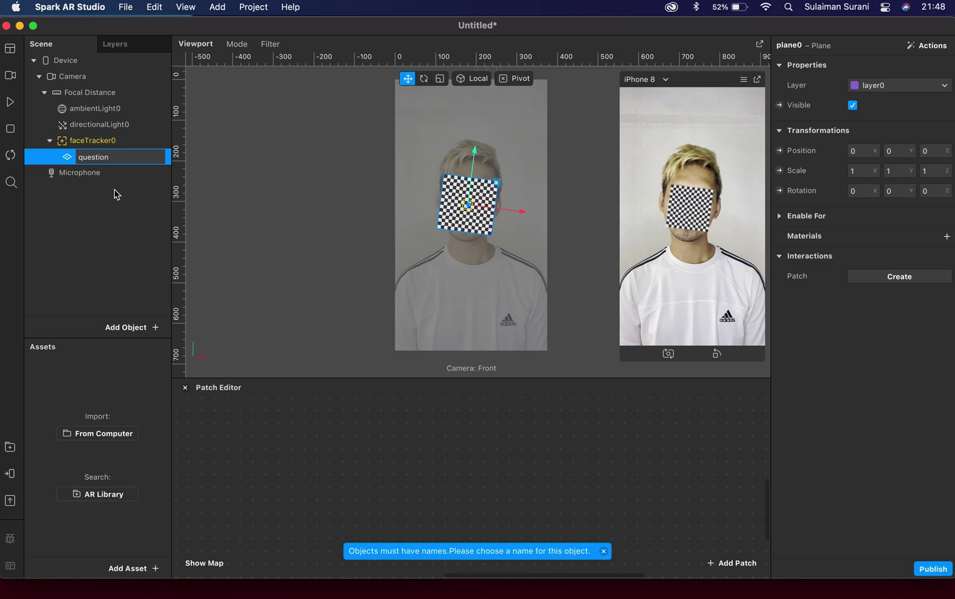
pyautogui.press('Return')
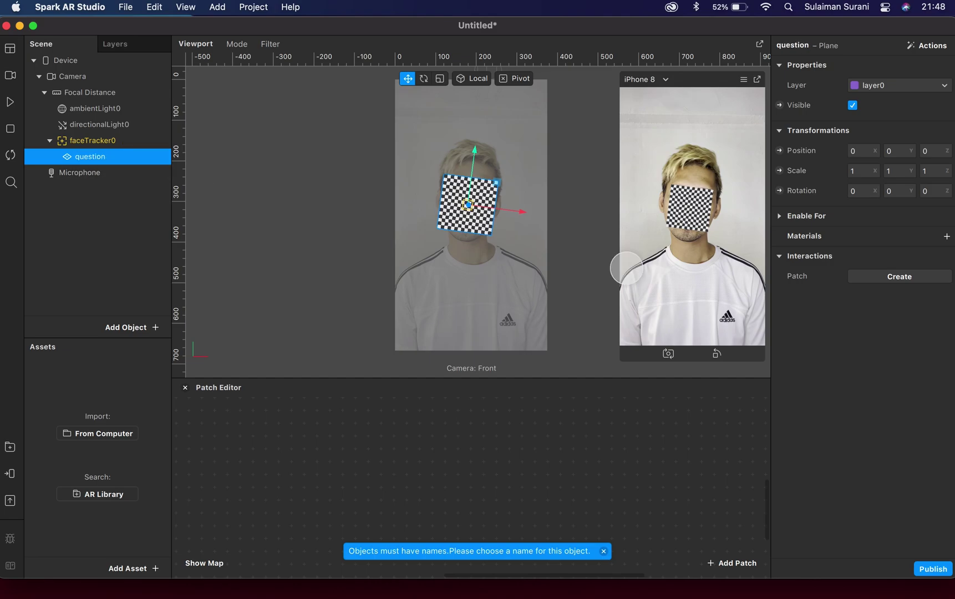
# Create a new material for the question plane and rename the material "question"
pyautogui.click(947, 236)
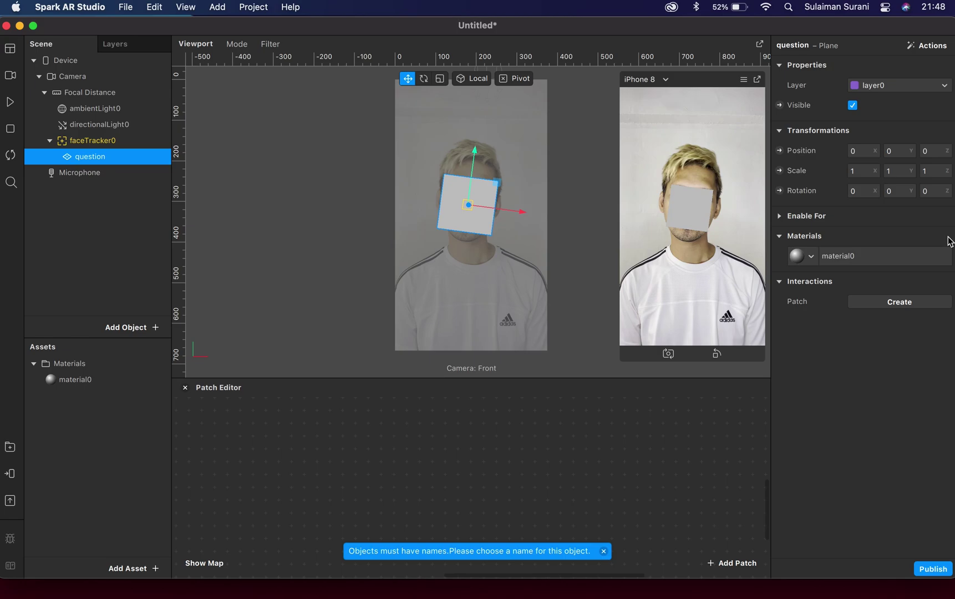
pyautogui.click(92, 381)
pyautogui.rightClick(92, 381)
pyautogui.click(139, 388)
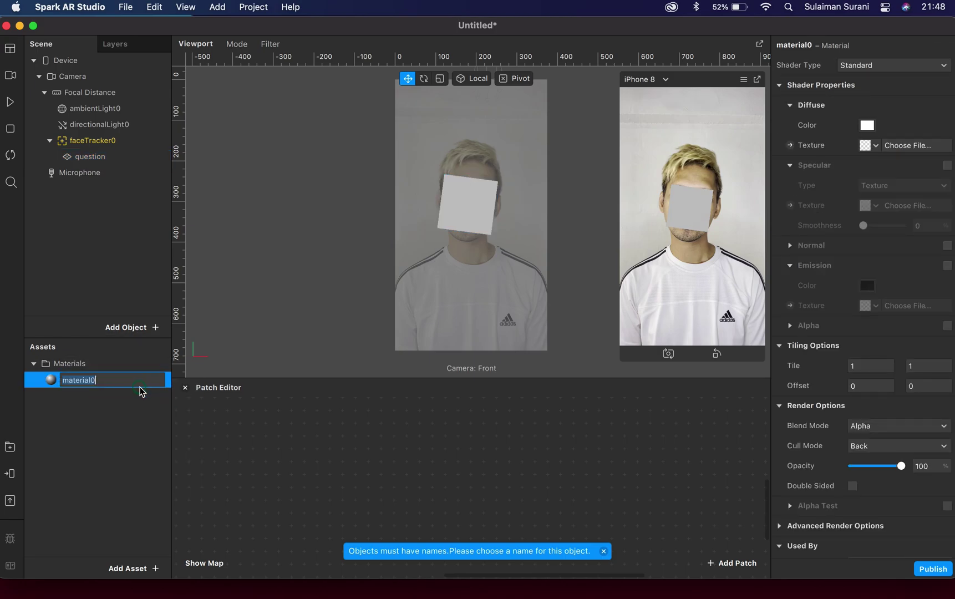
pyautogui.write('question')
pyautogui.press('Return')
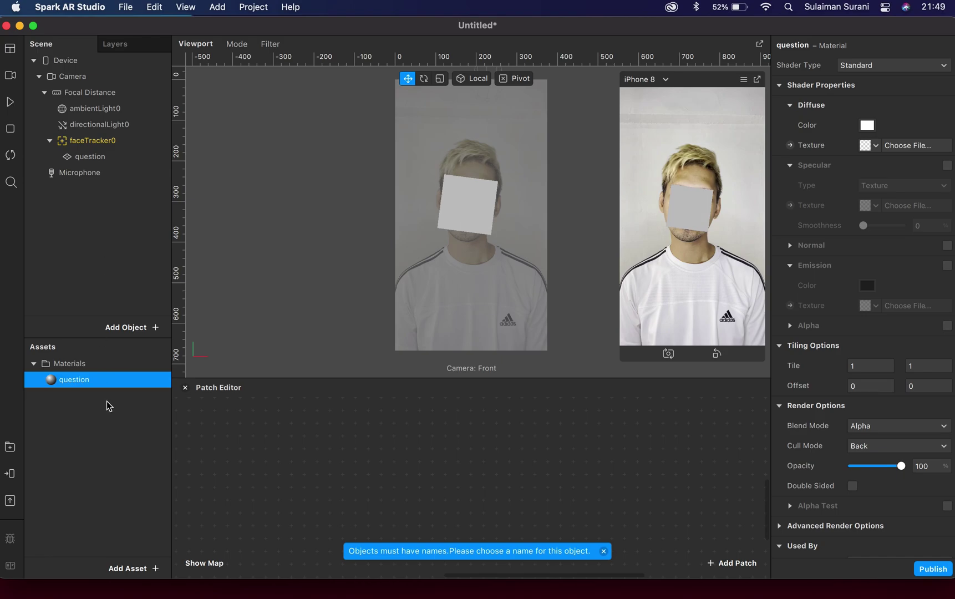
# Set the question material's shader type to Flat and load Title.png from the Valentines folder as its diffuse texture
pyautogui.click(886, 69)
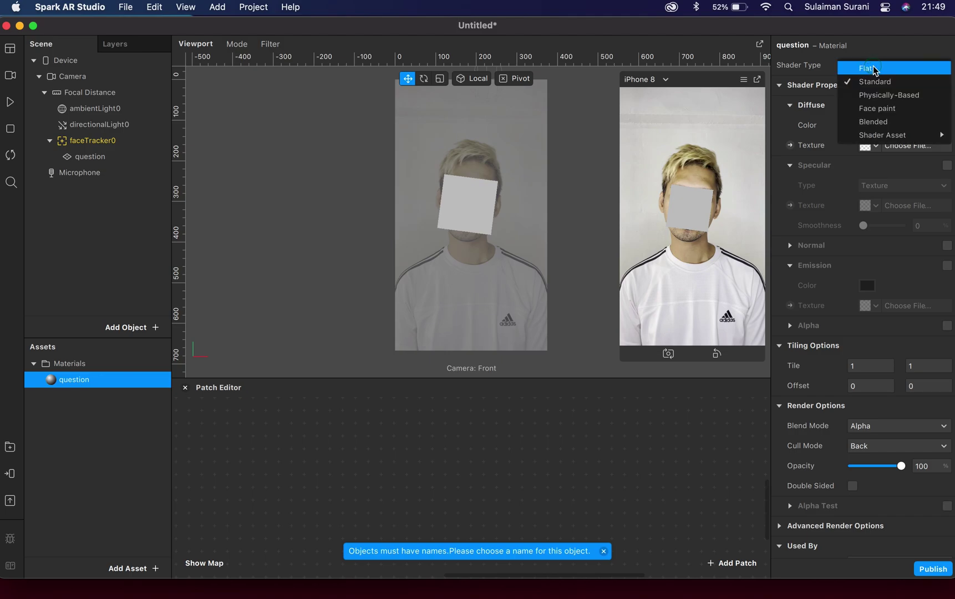
pyautogui.click(874, 68)
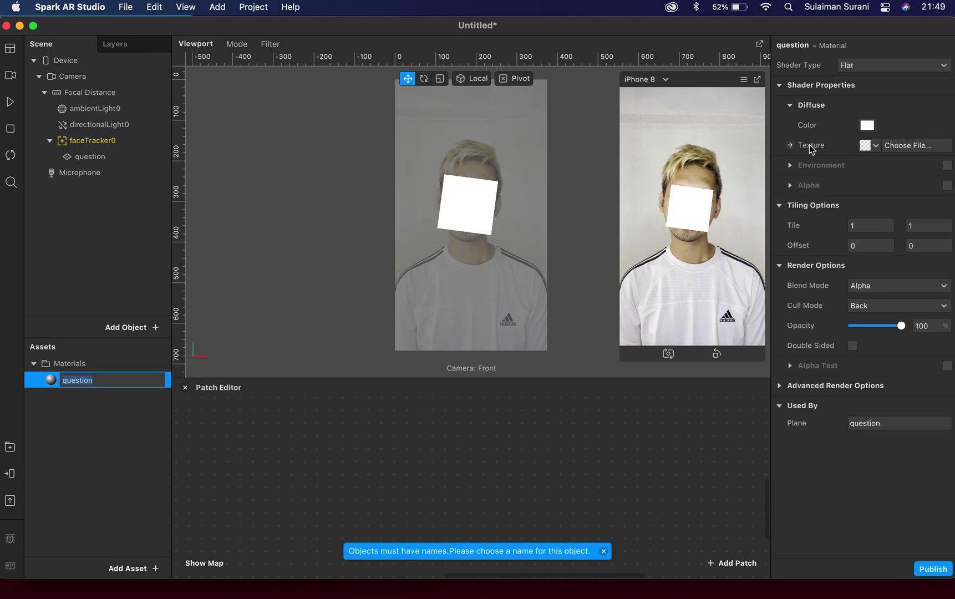
pyautogui.click(875, 145)
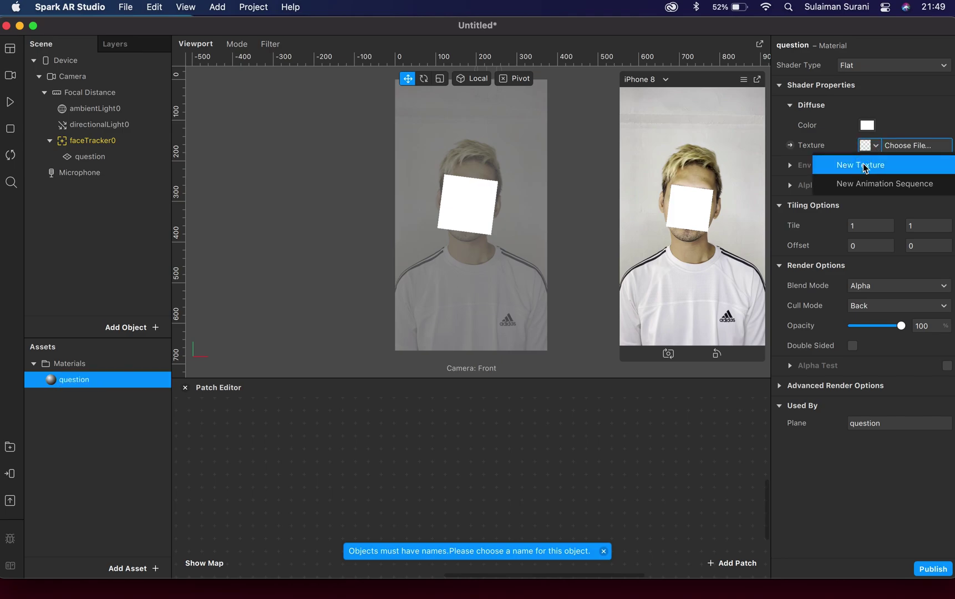
pyautogui.click(866, 166)
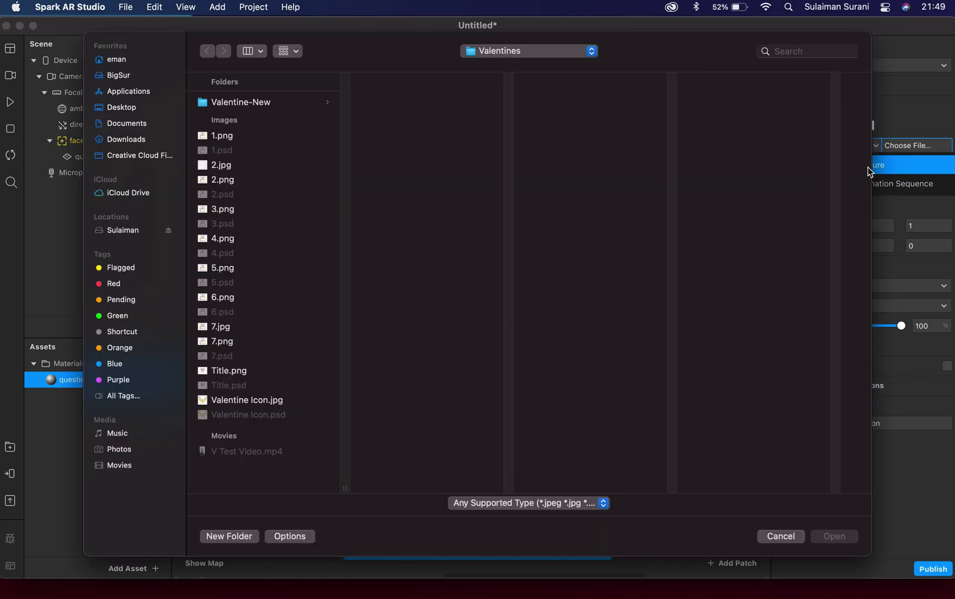
pyautogui.click(240, 376)
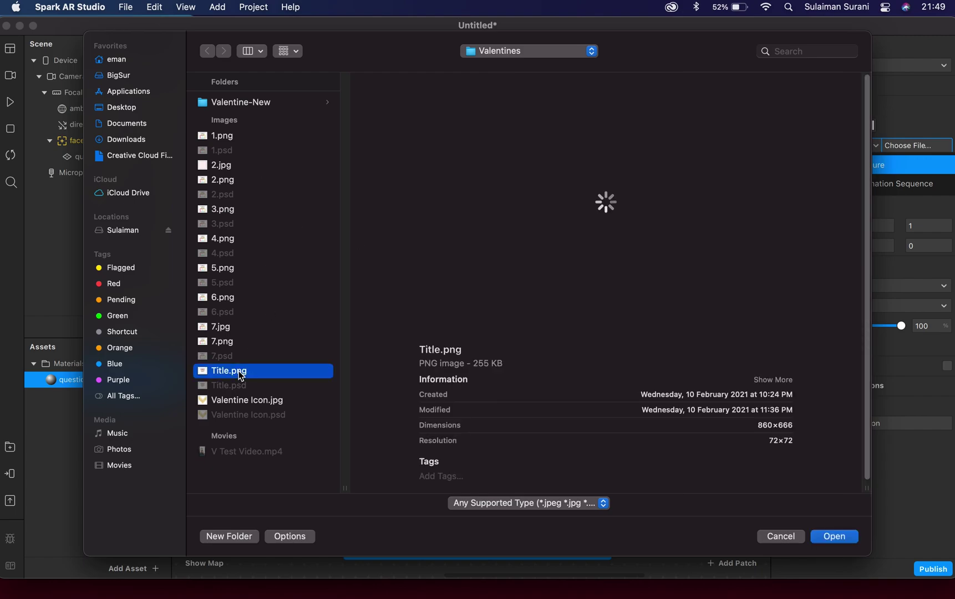
pyautogui.press('space')
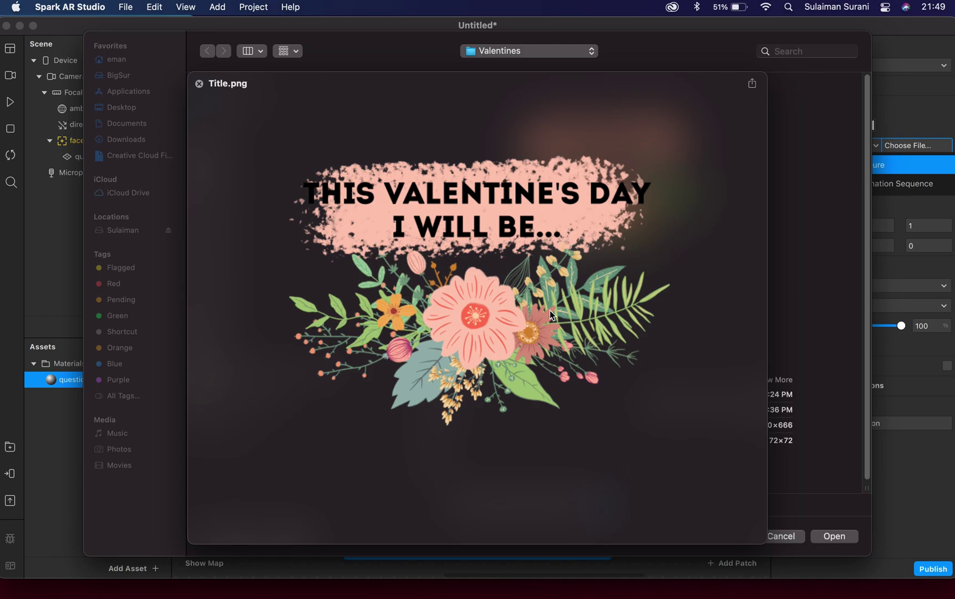
pyautogui.press('space')
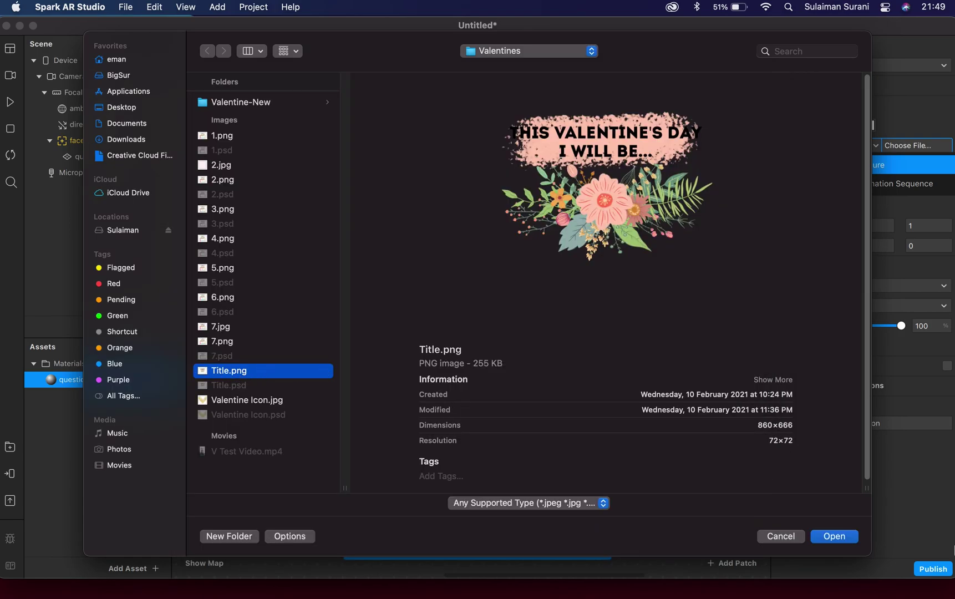
pyautogui.click(832, 537)
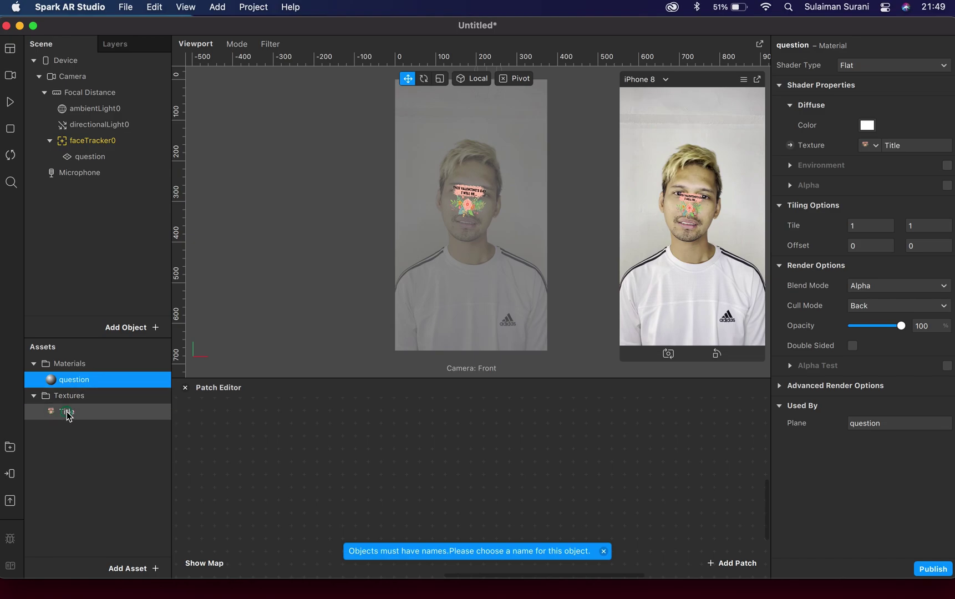
# Set the Title texture's compression to None for iOS, Android and Older Android
pyautogui.click(67, 413)
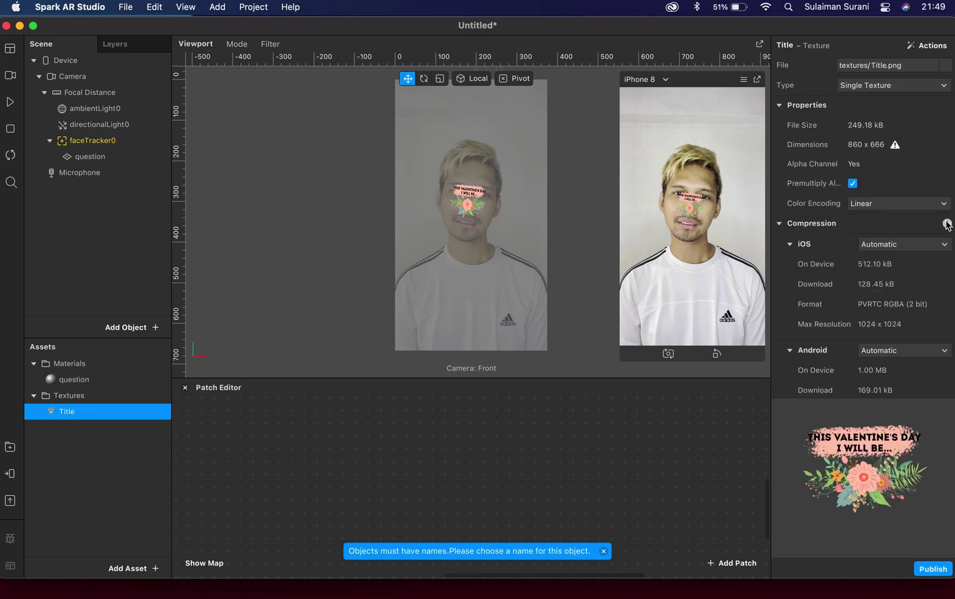
pyautogui.click(904, 247)
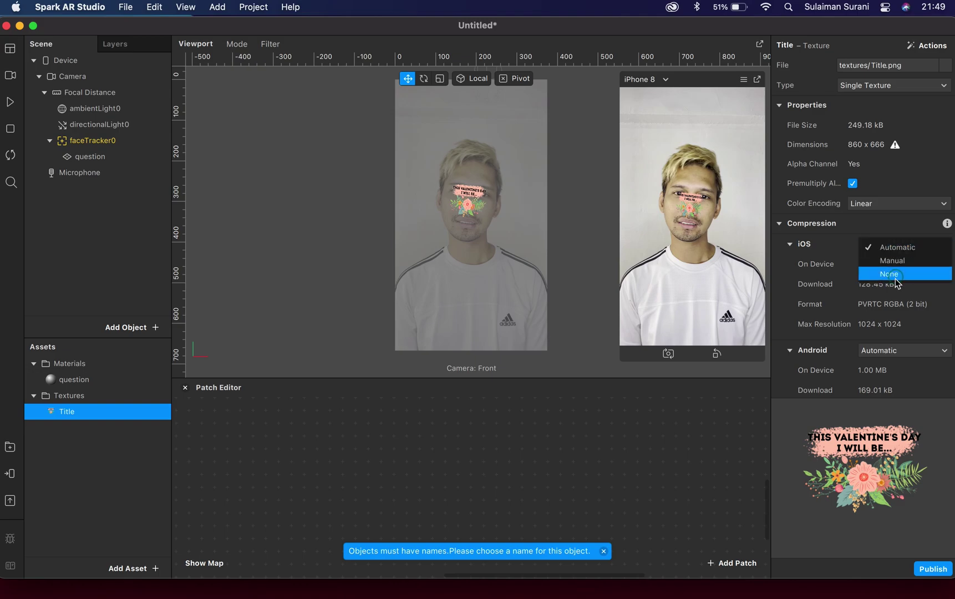
pyautogui.click(895, 274)
pyautogui.click(894, 312)
pyautogui.click(912, 340)
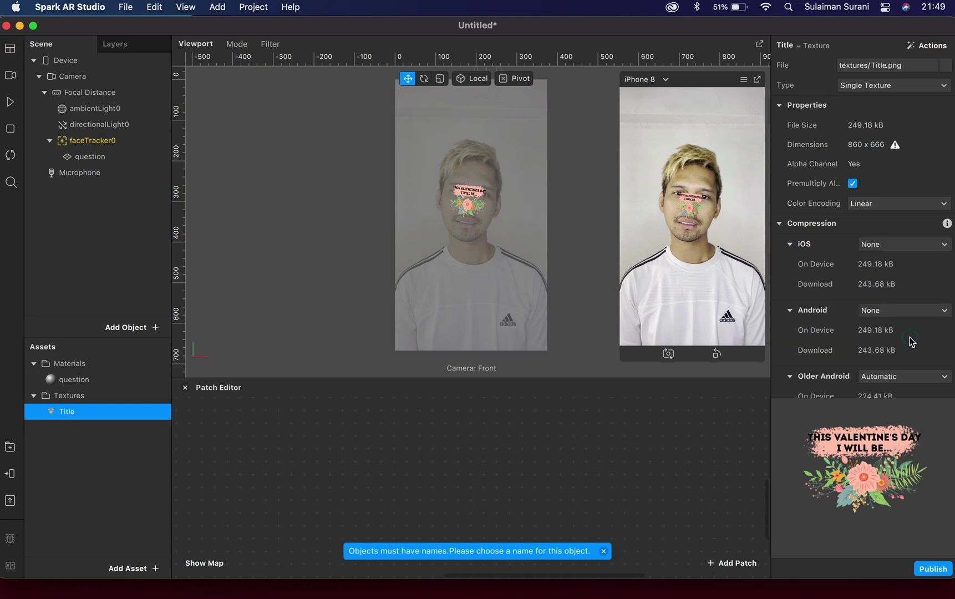
pyautogui.scroll(-2, 908, 341)
pyautogui.click(897, 326)
pyautogui.click(893, 355)
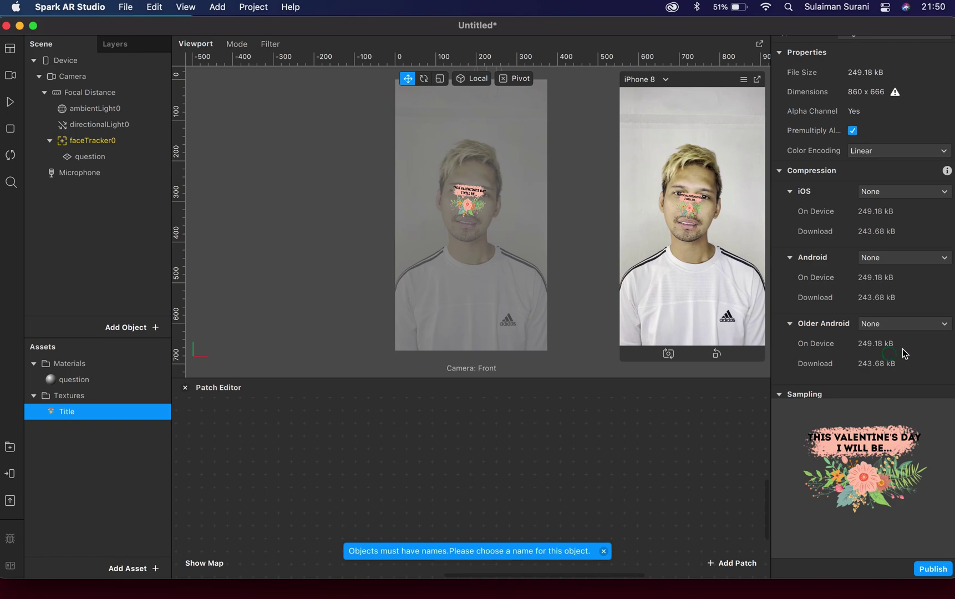
pyautogui.scroll(1, 948, 326)
pyautogui.scroll(1, 949, 326)
pyautogui.scroll(-6, 949, 326)
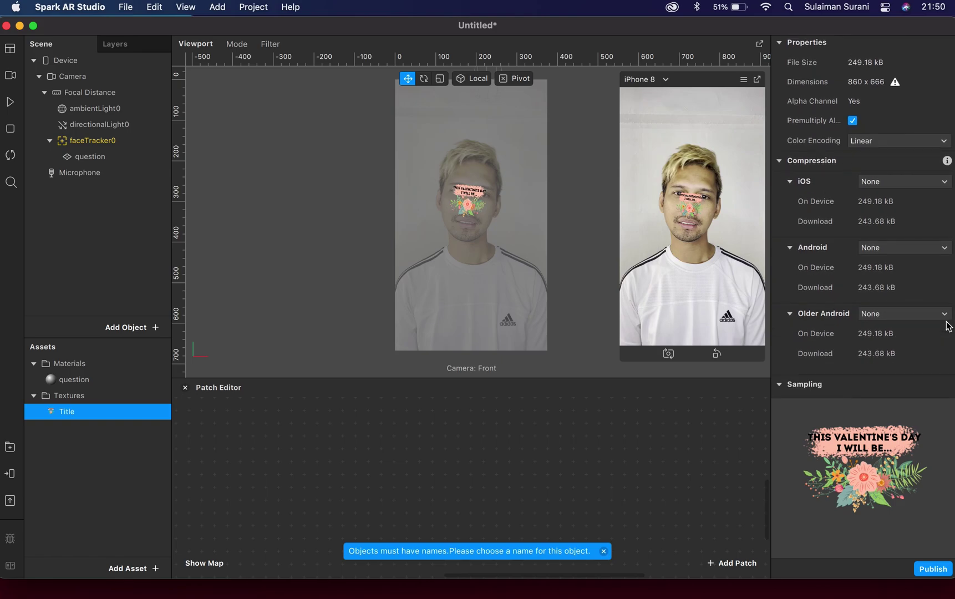
pyautogui.scroll(-2, 948, 327)
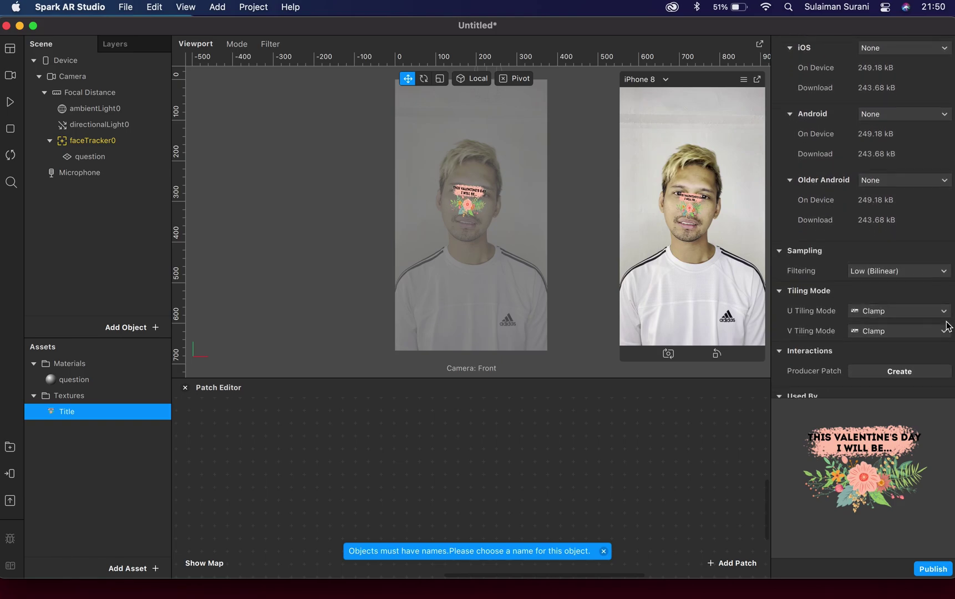
pyautogui.scroll(7, 875, 363)
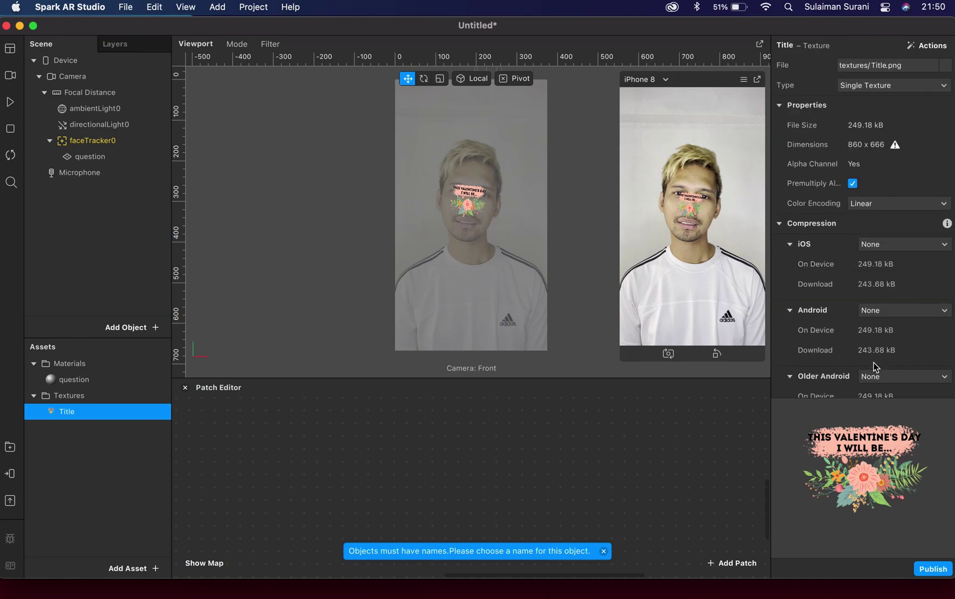
# Add a second plane under the face tracker and rename it "answer"
pyautogui.click(101, 211)
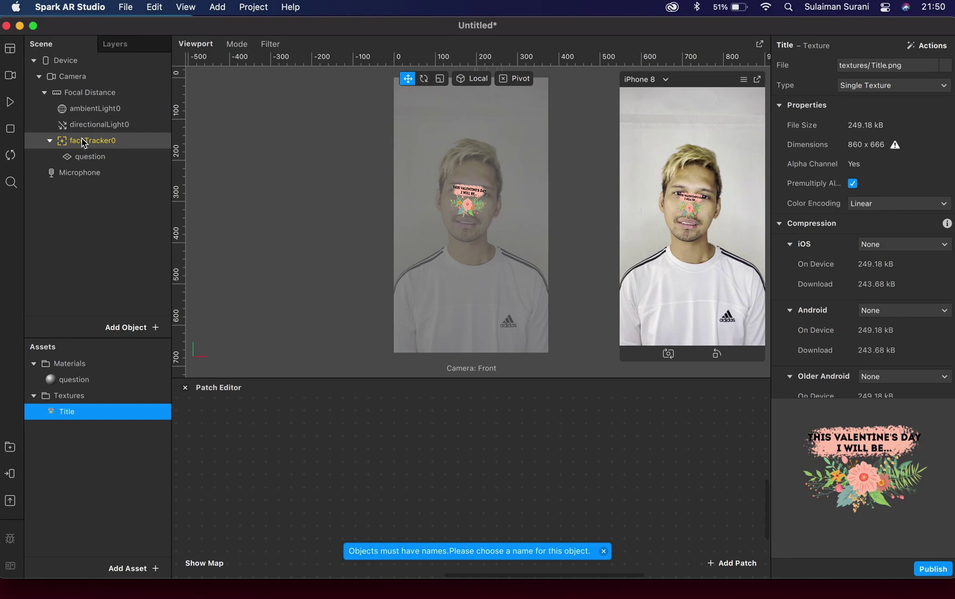
pyautogui.rightClick(82, 140)
pyautogui.moveTo(139, 151)
pyautogui.click(251, 228)
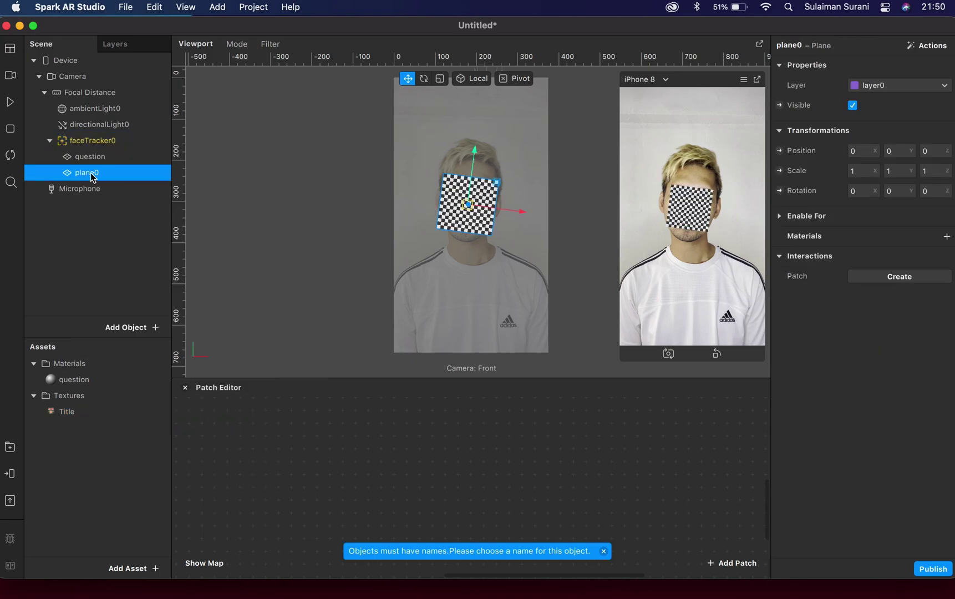
pyautogui.rightClick(143, 204)
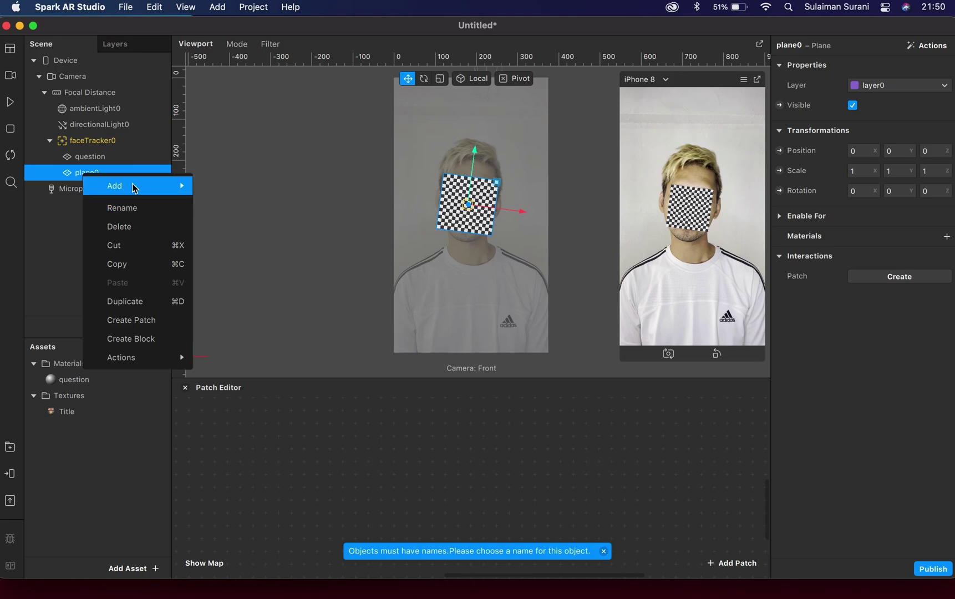
pyautogui.click(126, 212)
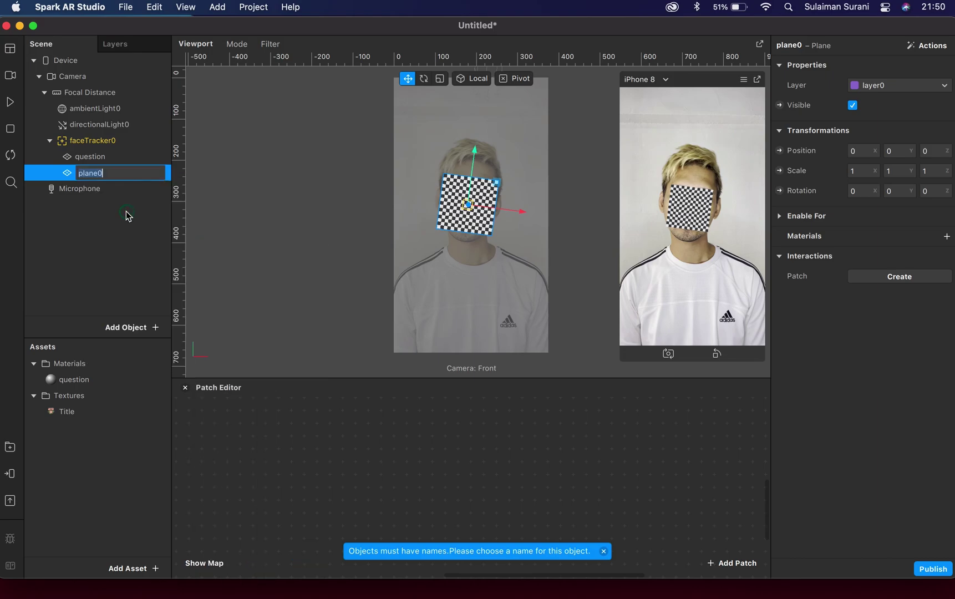
pyautogui.write('answer')
pyautogui.press('Return')
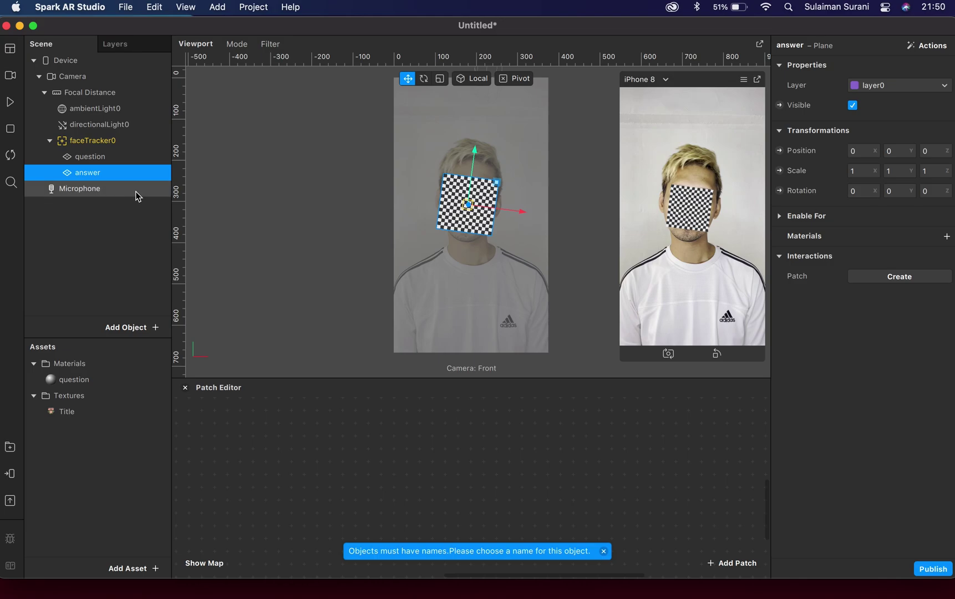
# Create a new material for the answer plane and rename the material "answer"
pyautogui.click(947, 237)
pyautogui.click(832, 280)
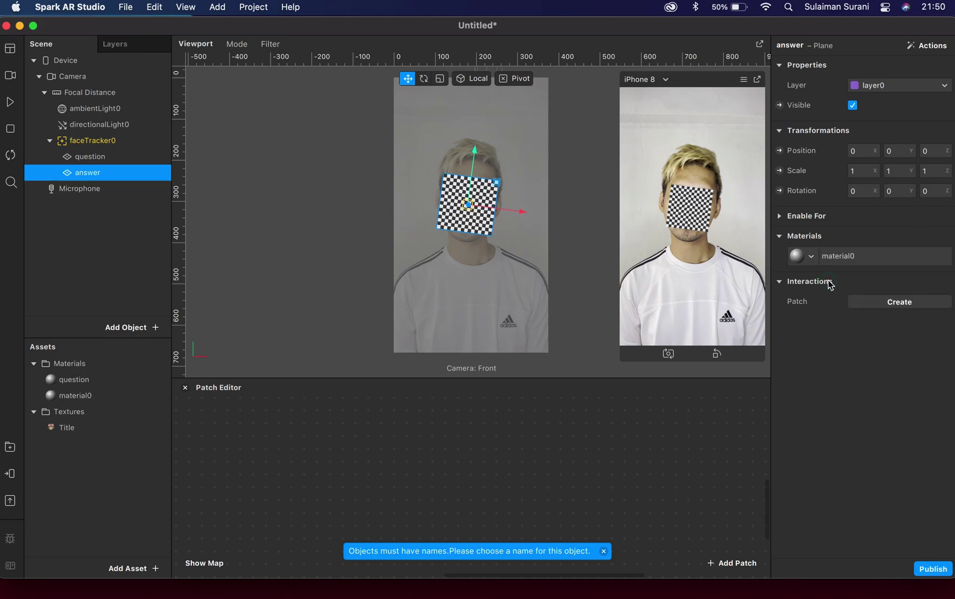
pyautogui.rightClick(101, 405)
pyautogui.click(107, 413)
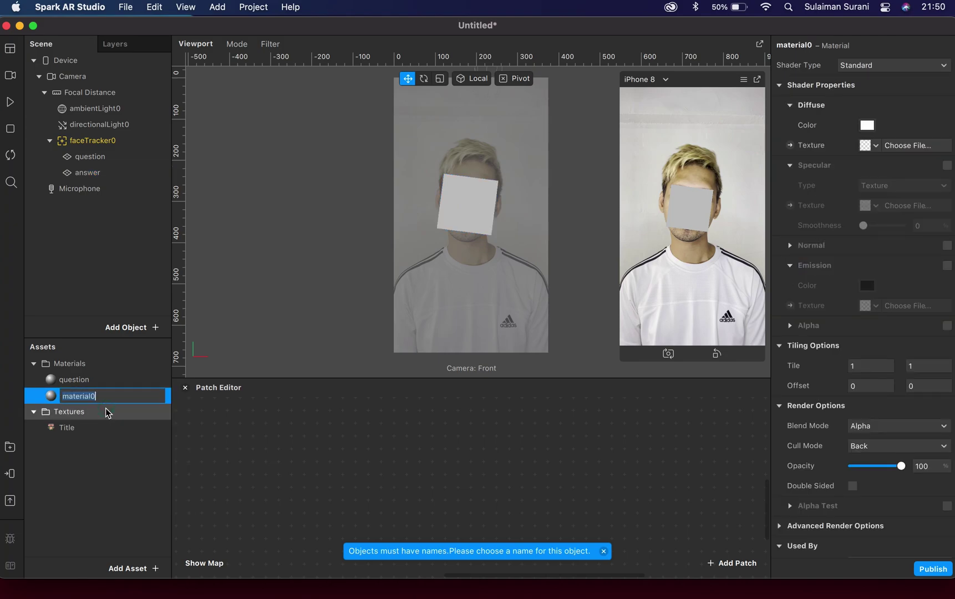
pyautogui.write('answer')
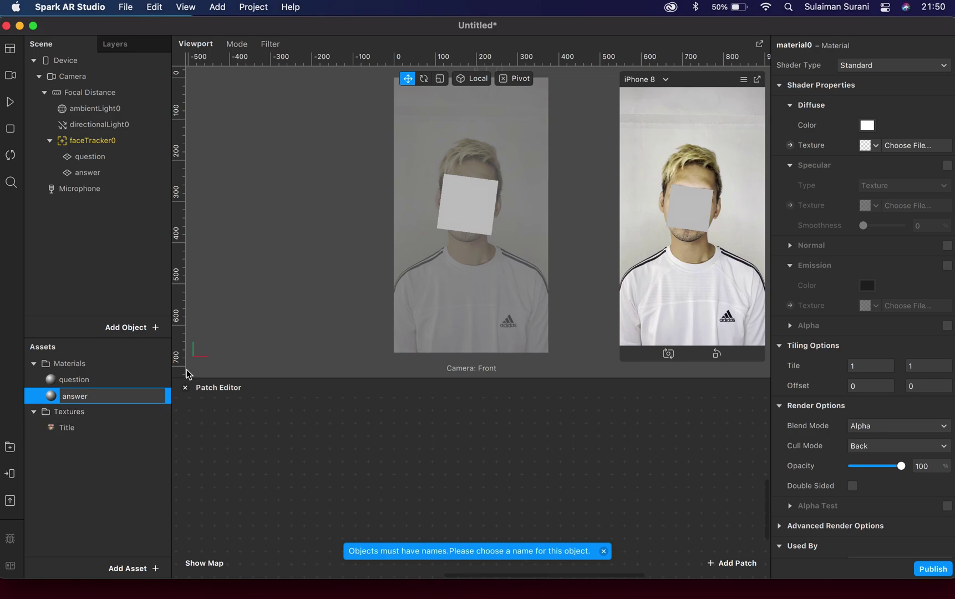
pyautogui.press('Return')
# Set the answer material's shader type to Flat and assign a new animation sequence as its diffuse texture, keeping the sequence's default name
pyautogui.click(886, 69)
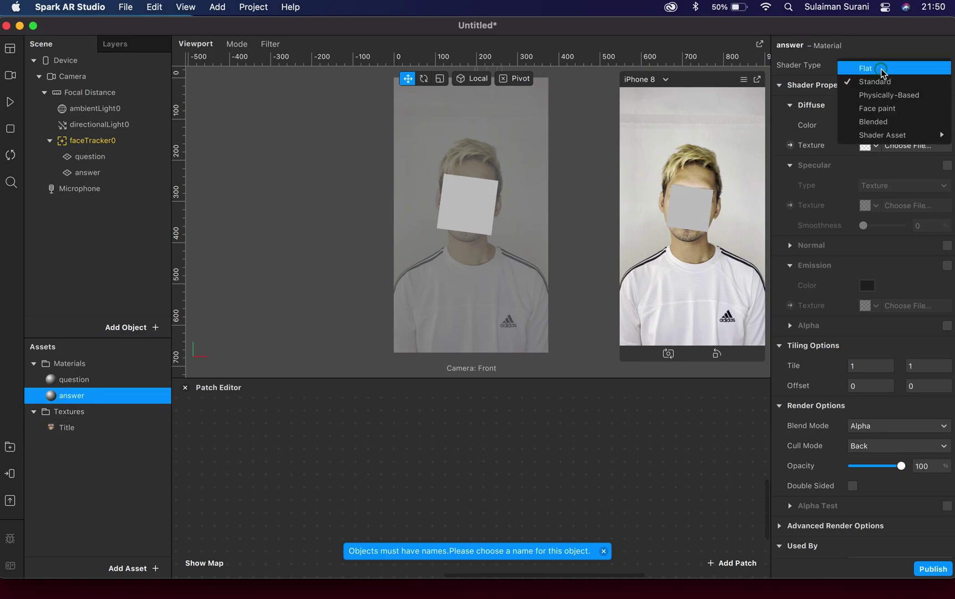
pyautogui.click(881, 70)
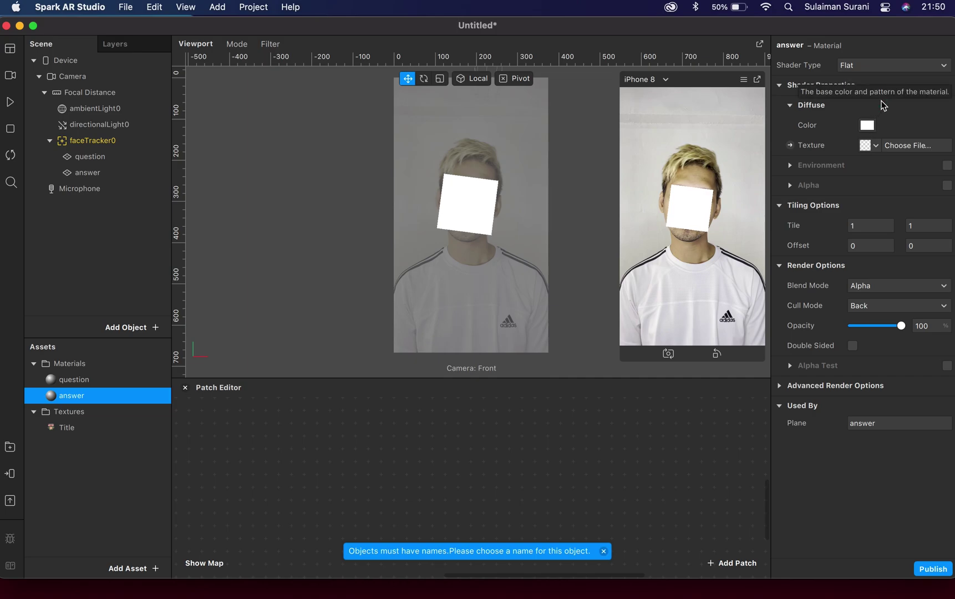
pyautogui.click(874, 145)
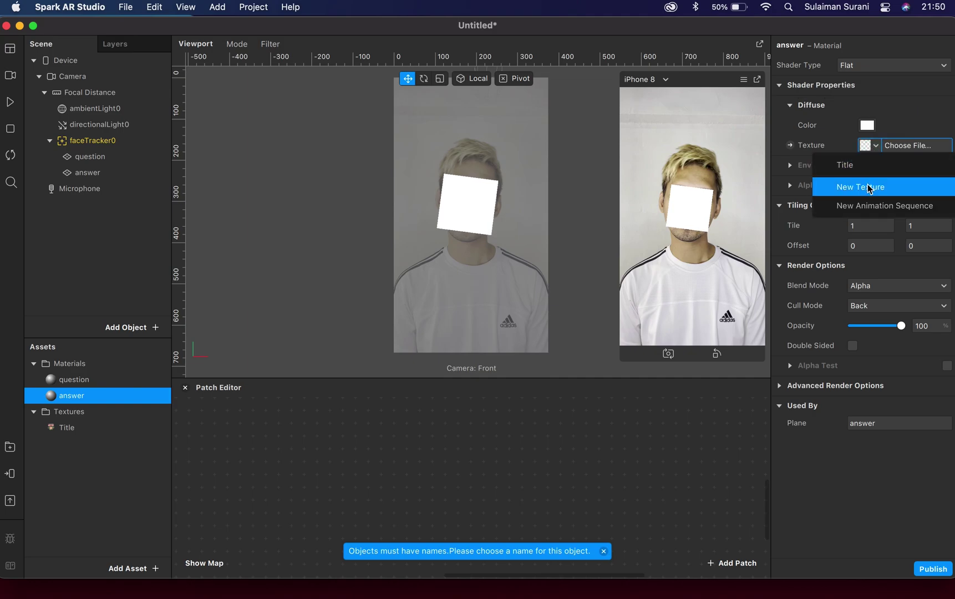
pyautogui.click(888, 206)
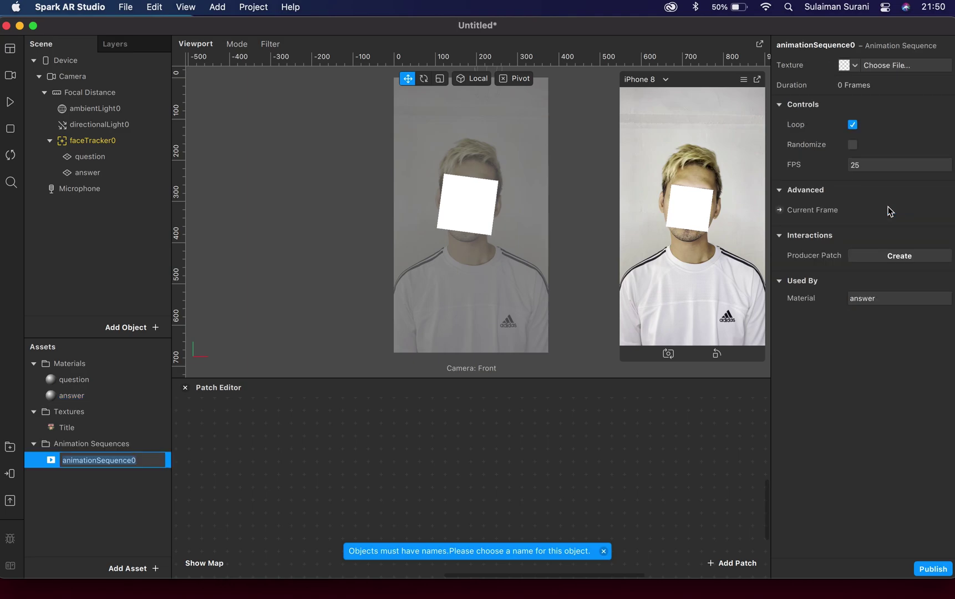
pyautogui.click(194, 493)
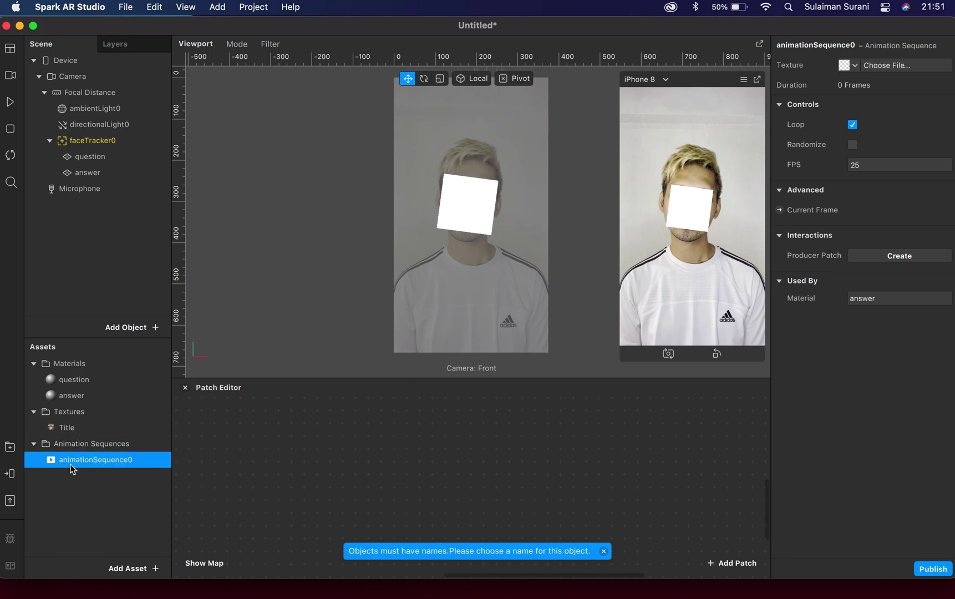
# Load 1.png through 7.png from the Valentines folder as the new texture of animationSequence0
pyautogui.click(854, 65)
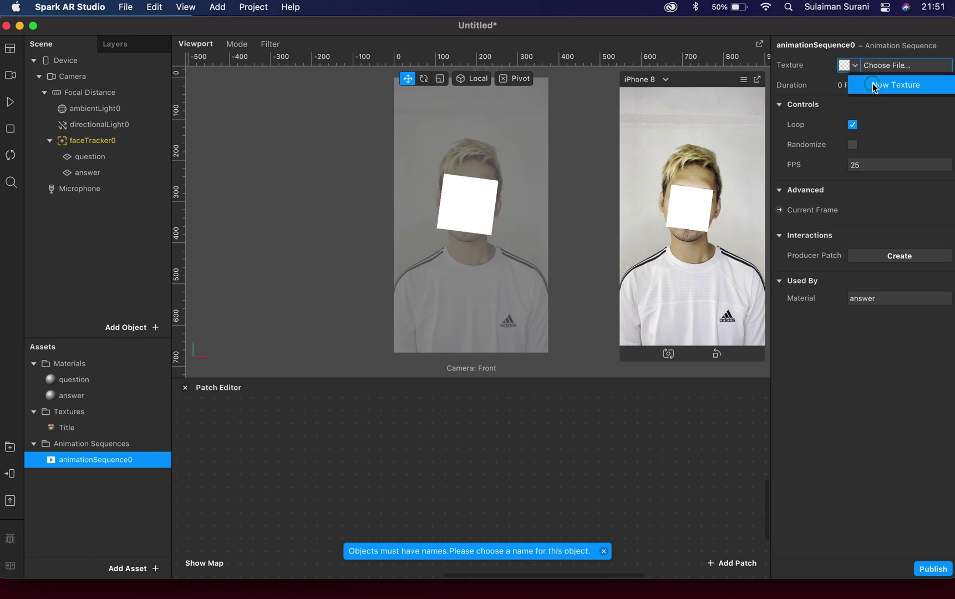
pyautogui.click(873, 84)
pyautogui.click(234, 137)
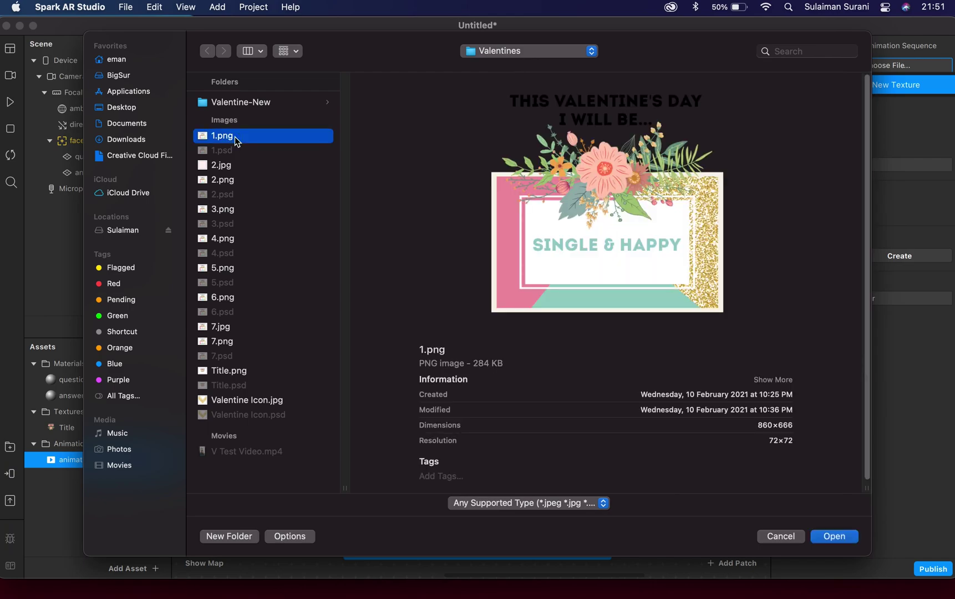
pyautogui.click(233, 184)
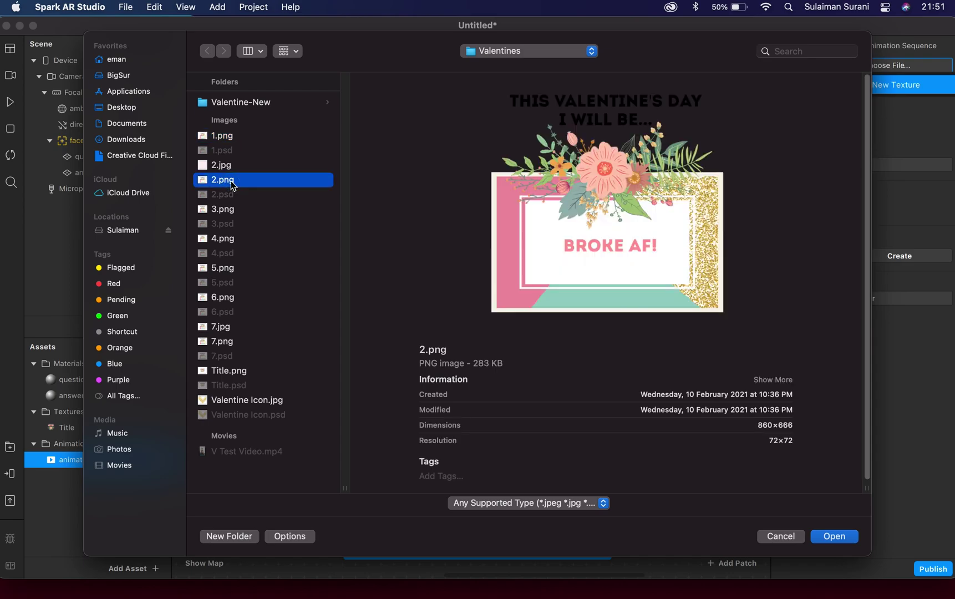
pyautogui.click(236, 137)
pyautogui.keyDown('super'); pyautogui.click(228, 181); pyautogui.keyUp('super')
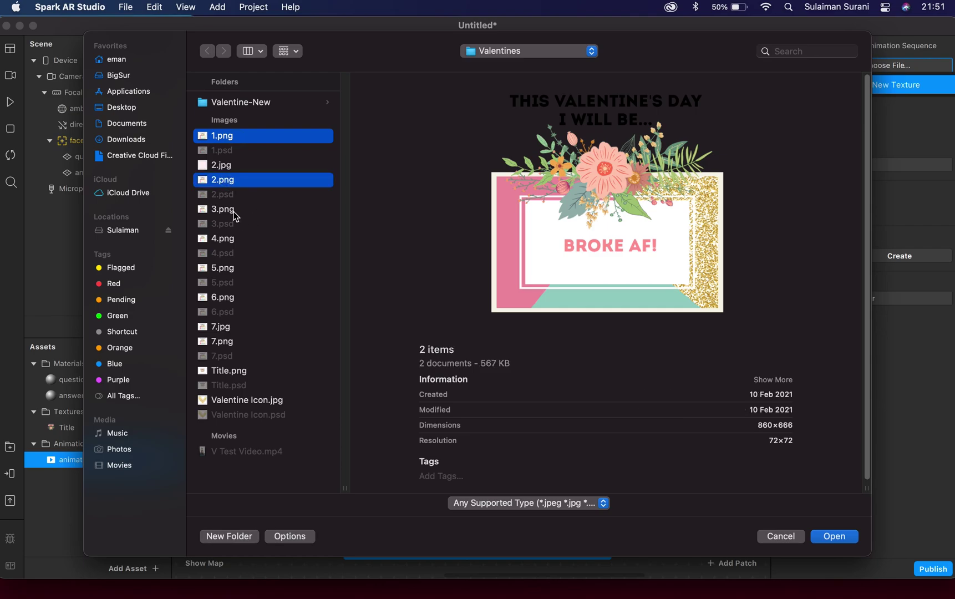
pyautogui.keyDown('super'); pyautogui.click(235, 215); pyautogui.keyUp('super')
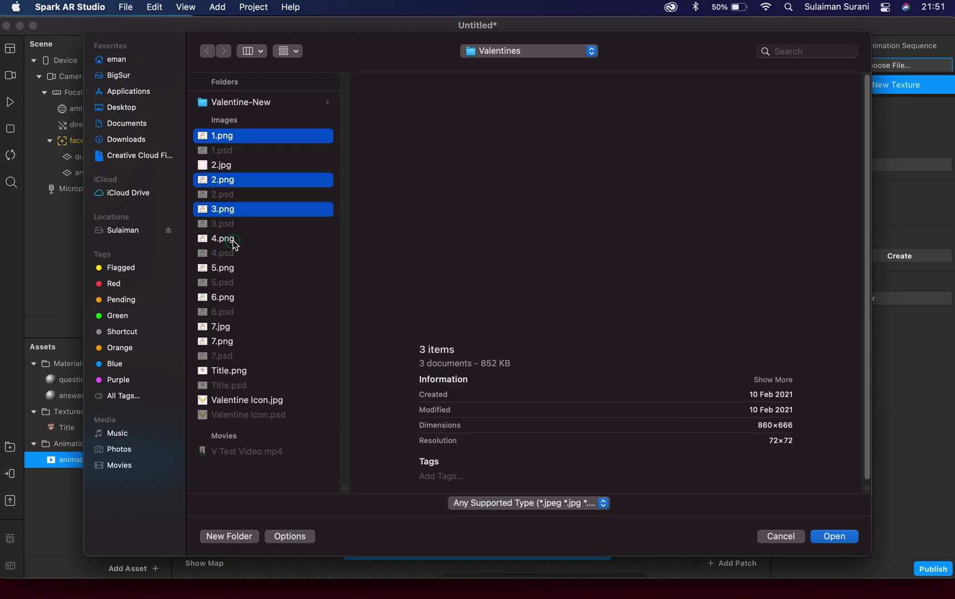
pyautogui.keyDown('super'); pyautogui.click(239, 244); pyautogui.keyUp('super')
pyautogui.keyDown('super'); pyautogui.click(232, 270); pyautogui.keyUp('super')
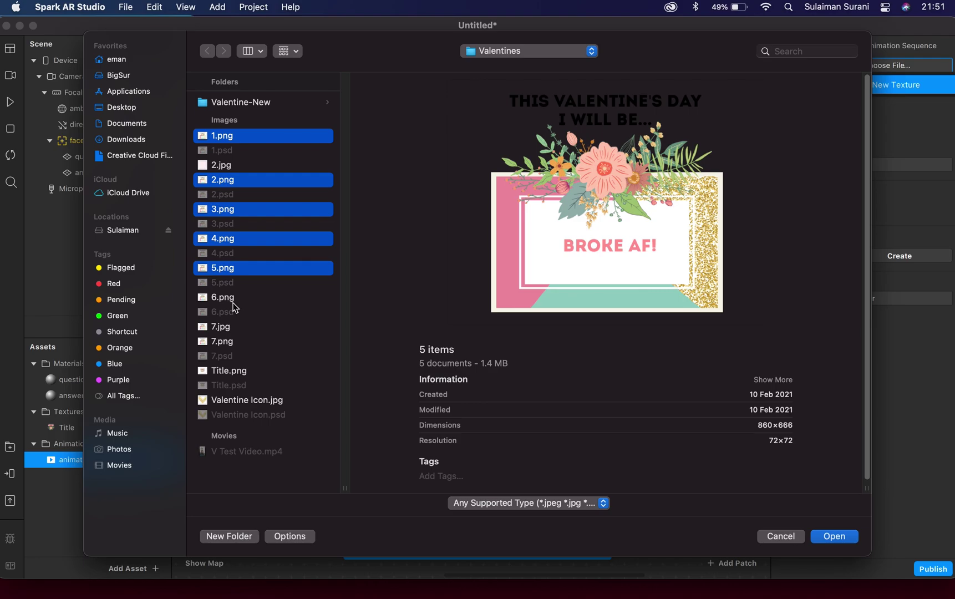
pyautogui.keyDown('super'); pyautogui.click(235, 299); pyautogui.keyUp('super')
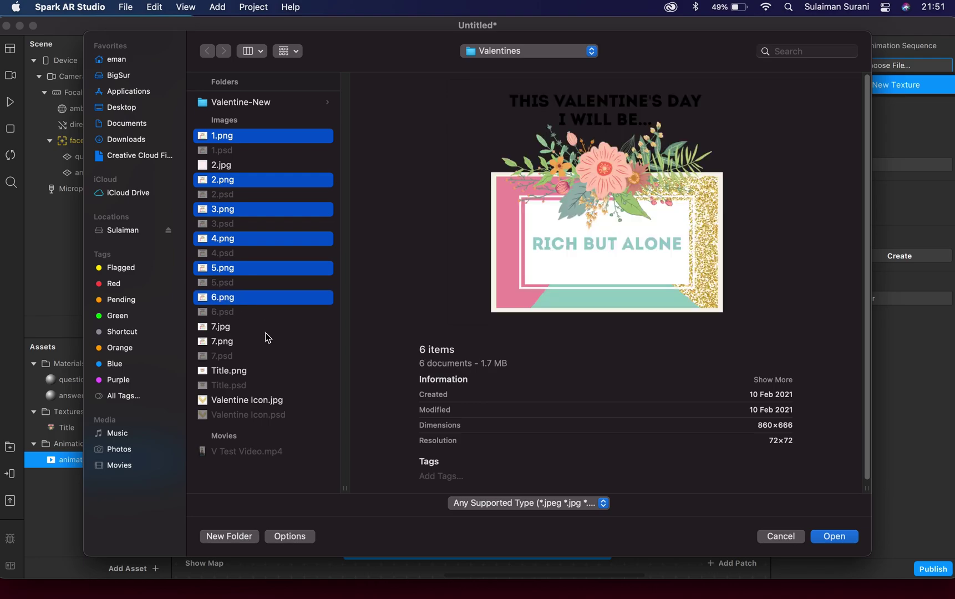
pyautogui.keyDown('super'); pyautogui.click(234, 342); pyautogui.keyUp('super')
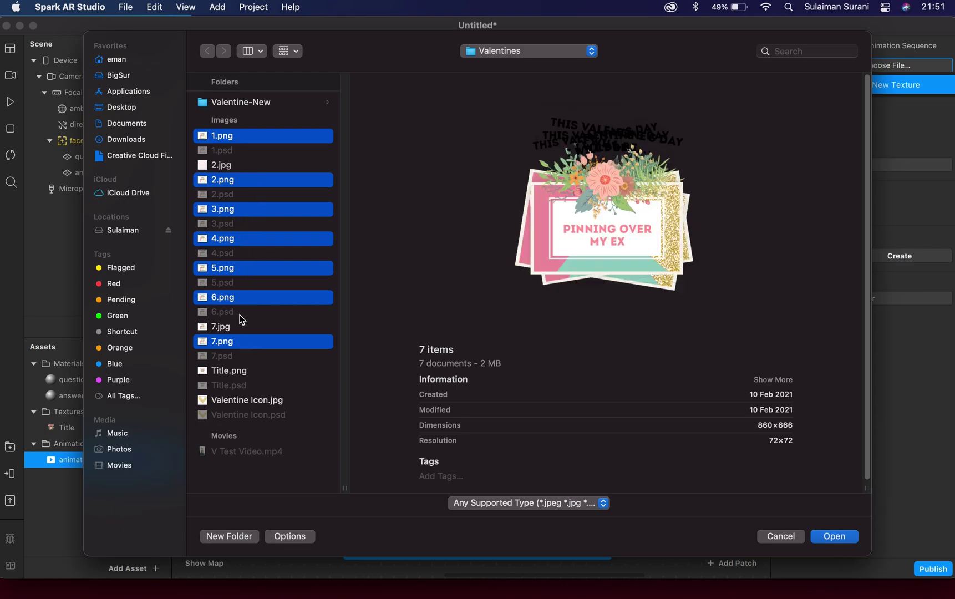
pyautogui.click(834, 536)
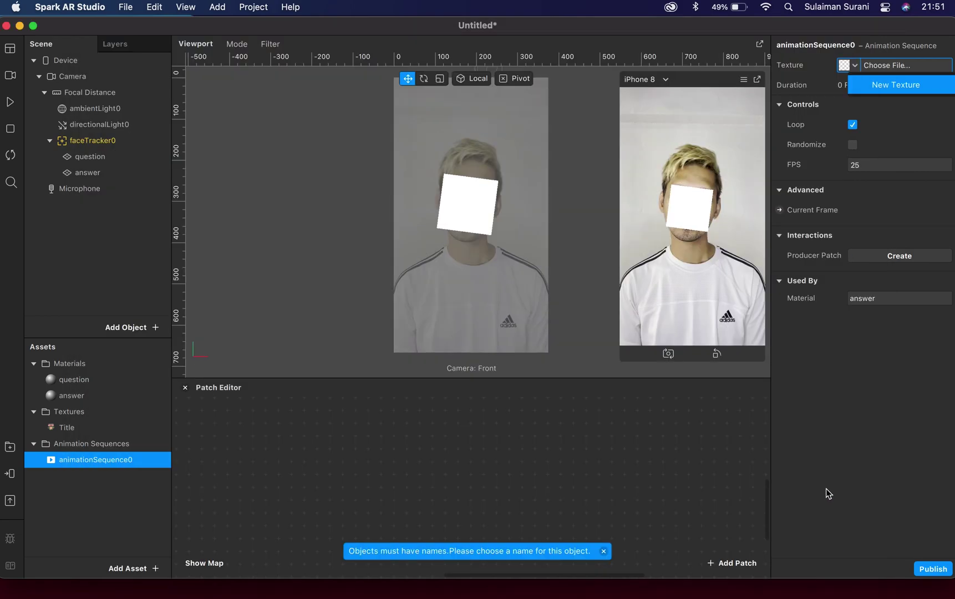
# Set the [1-7] texture sequence's compression to None for iOS, Android and Older Android
pyautogui.click(100, 444)
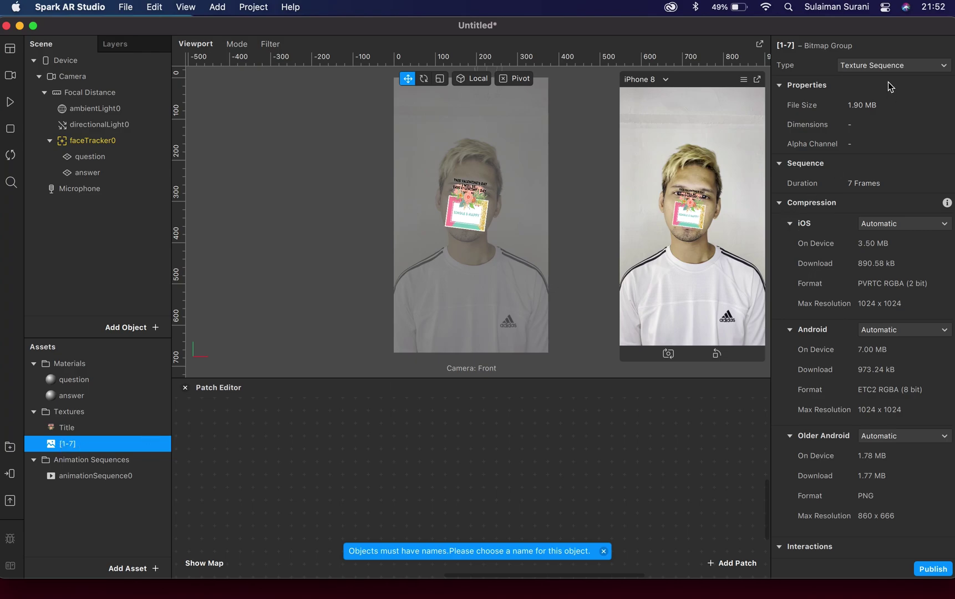
pyautogui.click(894, 224)
pyautogui.click(894, 253)
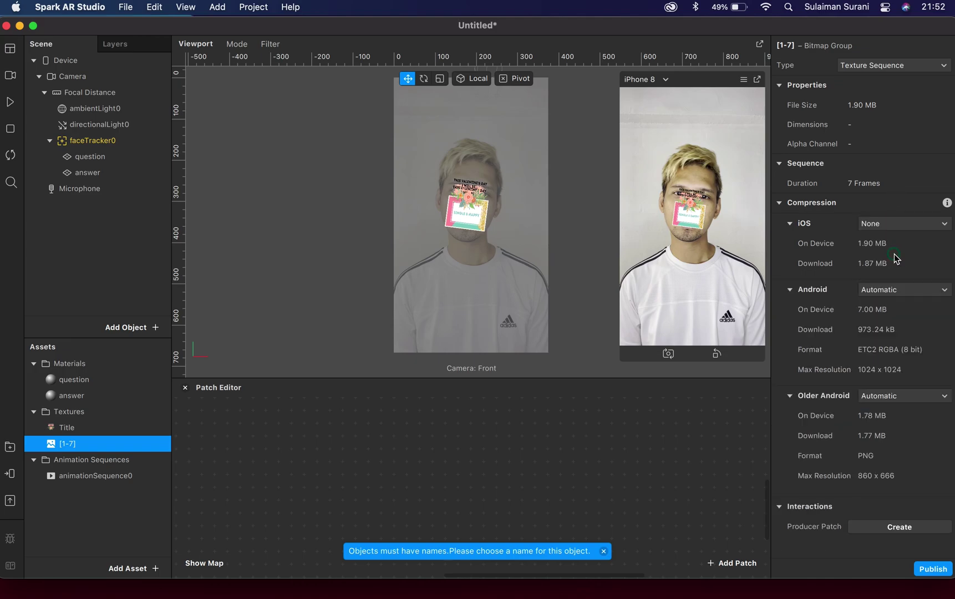
pyautogui.click(895, 286)
pyautogui.click(892, 320)
pyautogui.click(892, 354)
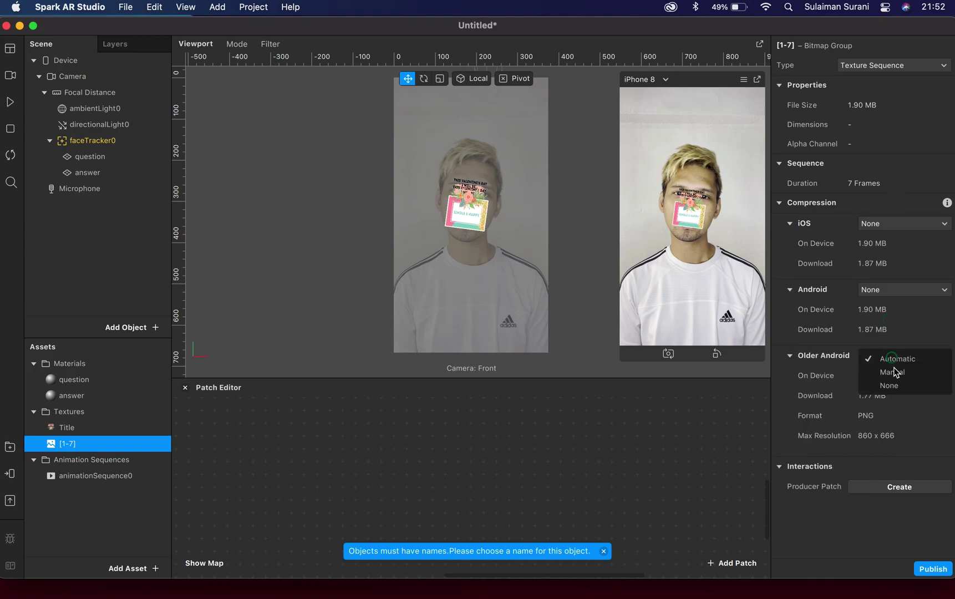
pyautogui.click(895, 387)
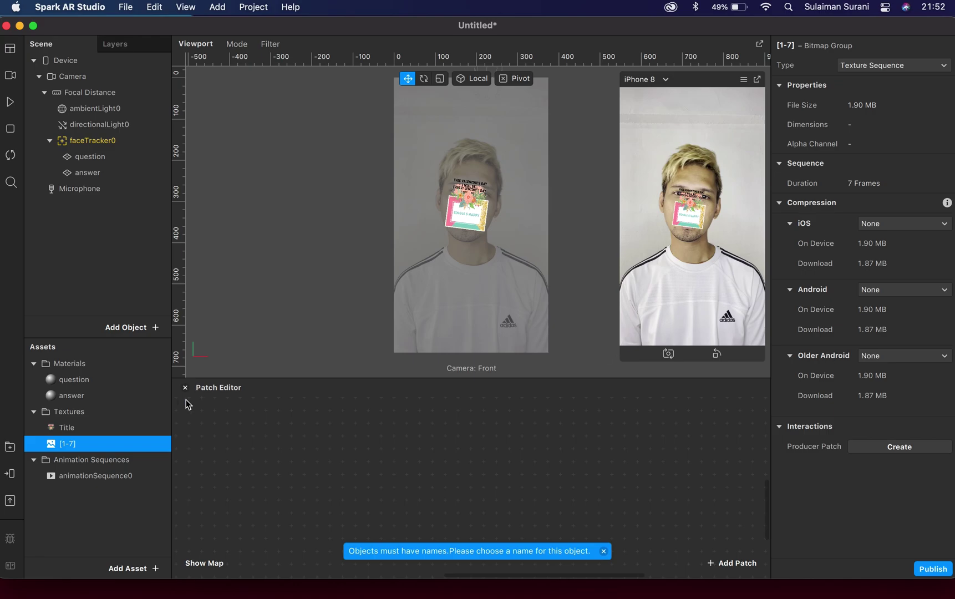
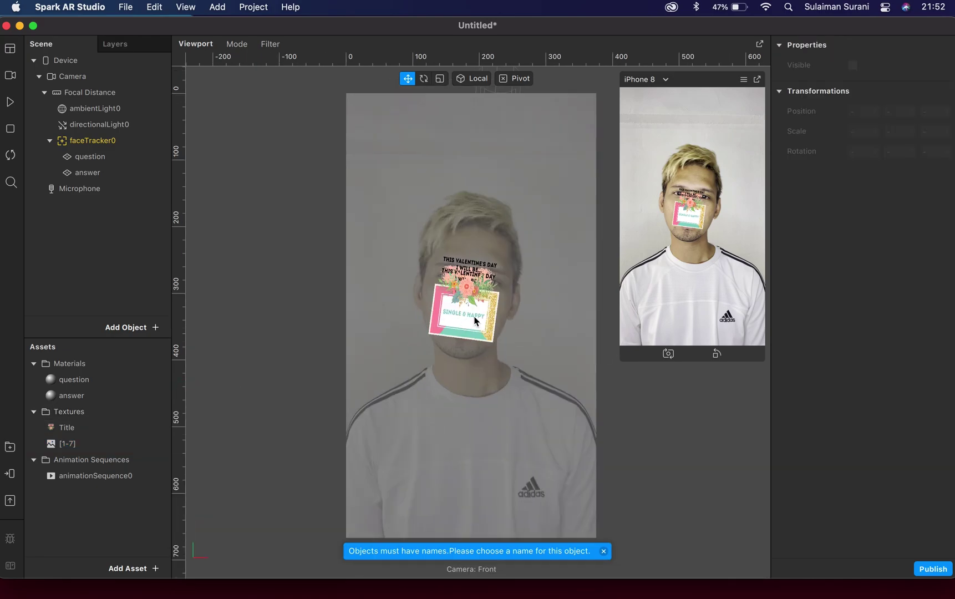
# Move the question plane up to the forehead at a Y position of about 0.068 and scale it to about 1.7 in X and Y
pyautogui.click(90, 157)
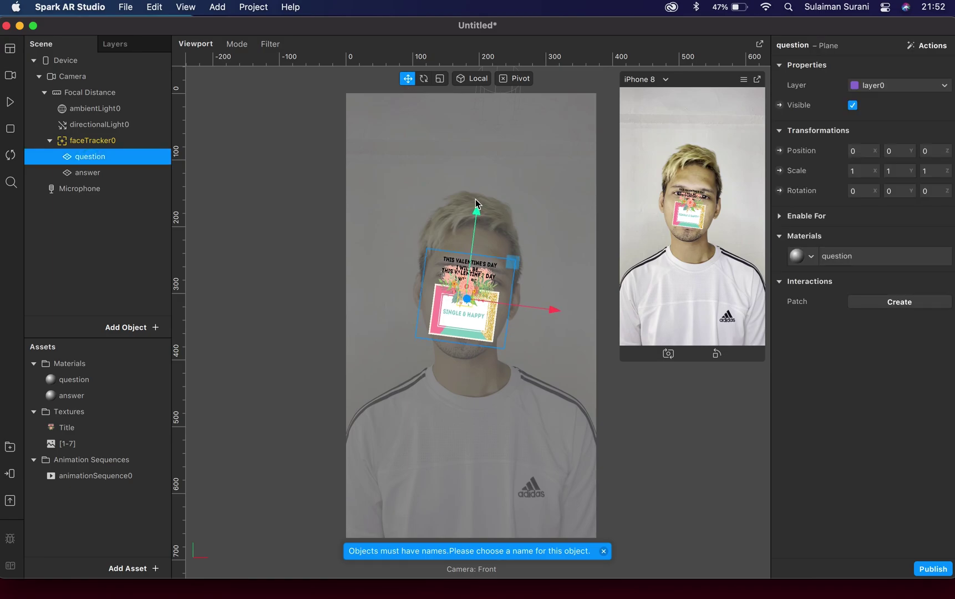
pyautogui.moveTo(475, 203); pyautogui.dragTo(486, 145)
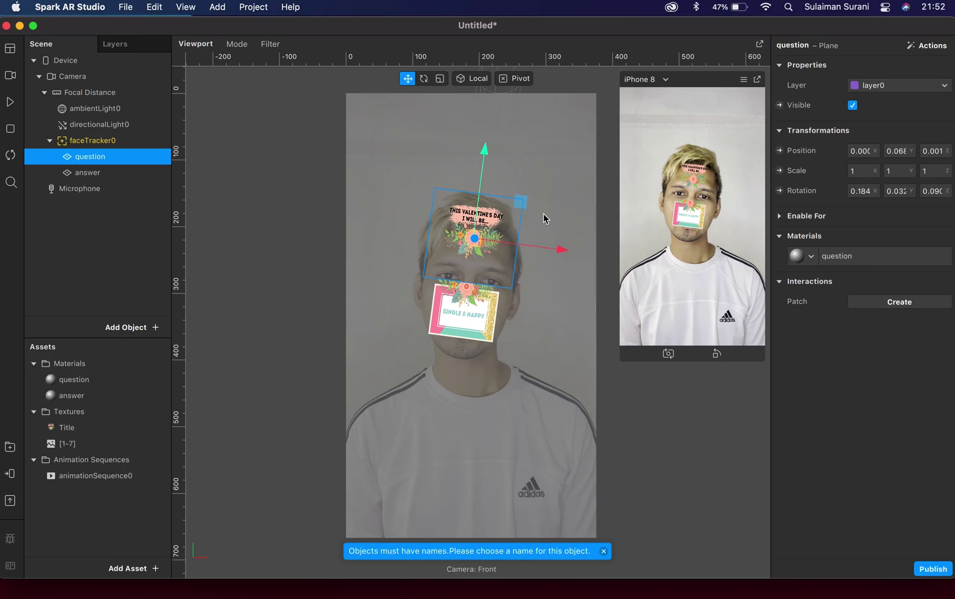
pyautogui.click(440, 78)
pyautogui.moveTo(518, 207); pyautogui.dragTo(555, 173)
# Raise the question plane above the head to a Y position of about 0.102 and enlarge it to about 1.85 in X and Y
pyautogui.press('w')
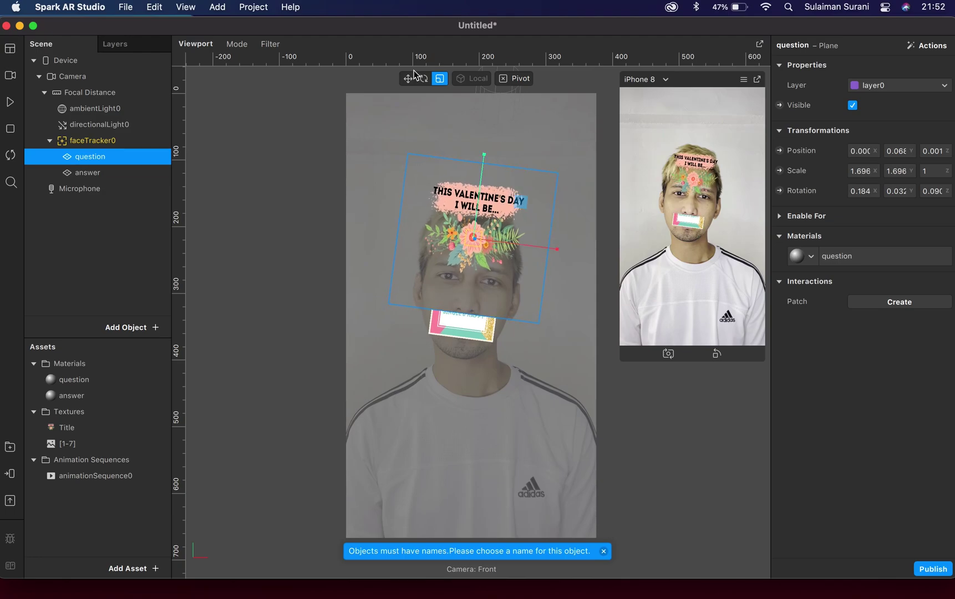
pyautogui.moveTo(488, 147); pyautogui.dragTo(494, 130)
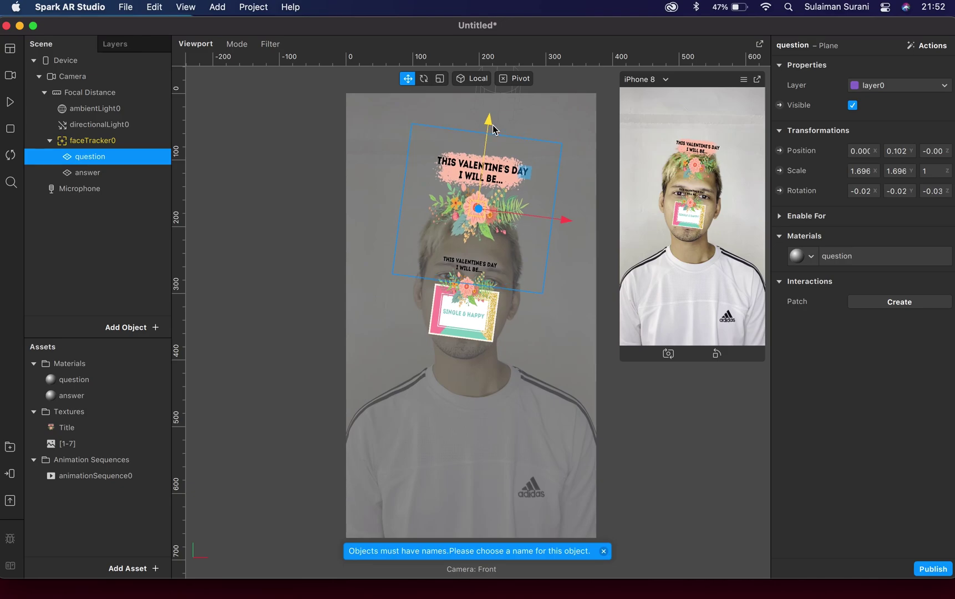
pyautogui.click(440, 79)
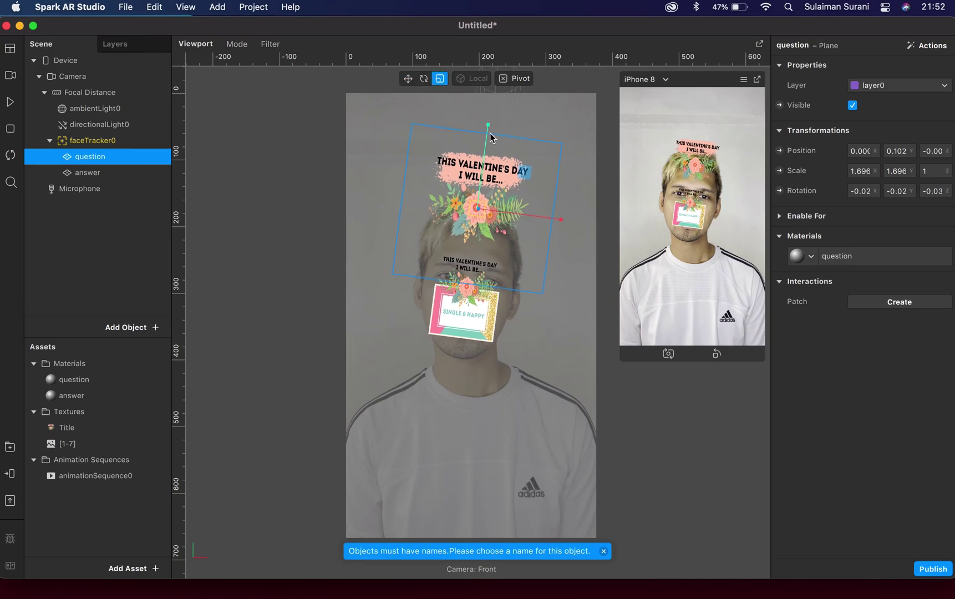
pyautogui.moveTo(526, 174); pyautogui.dragTo(527, 173)
pyautogui.click(407, 79)
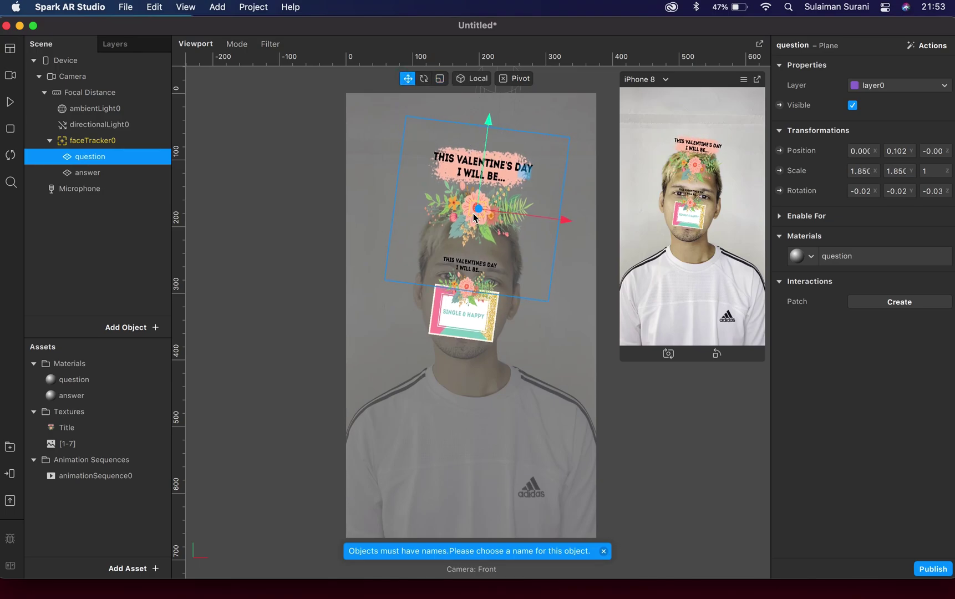
# Hide the question plane and move the answer plane up above the face to a Y position of about 0.106
pyautogui.click(853, 105)
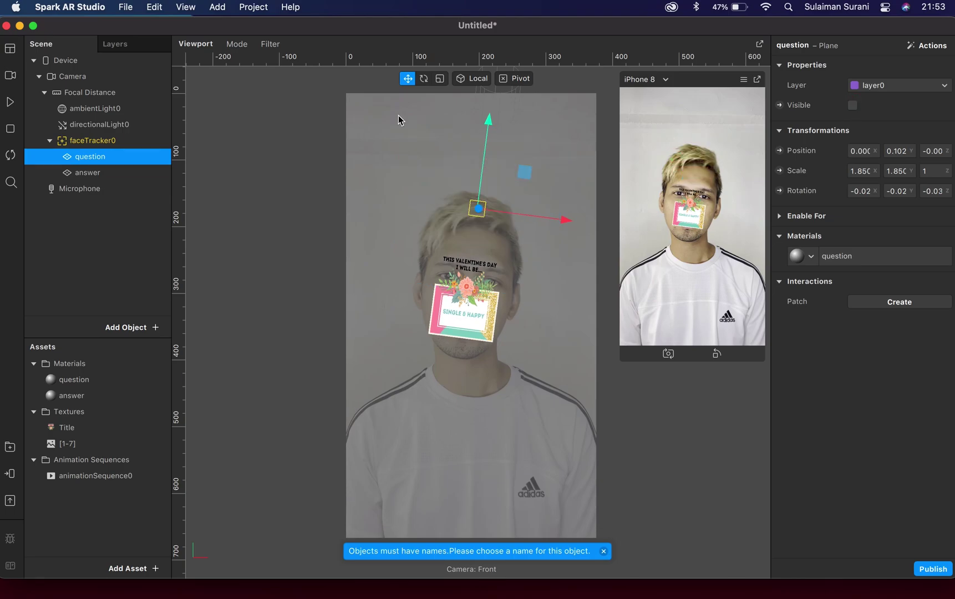
pyautogui.click(88, 175)
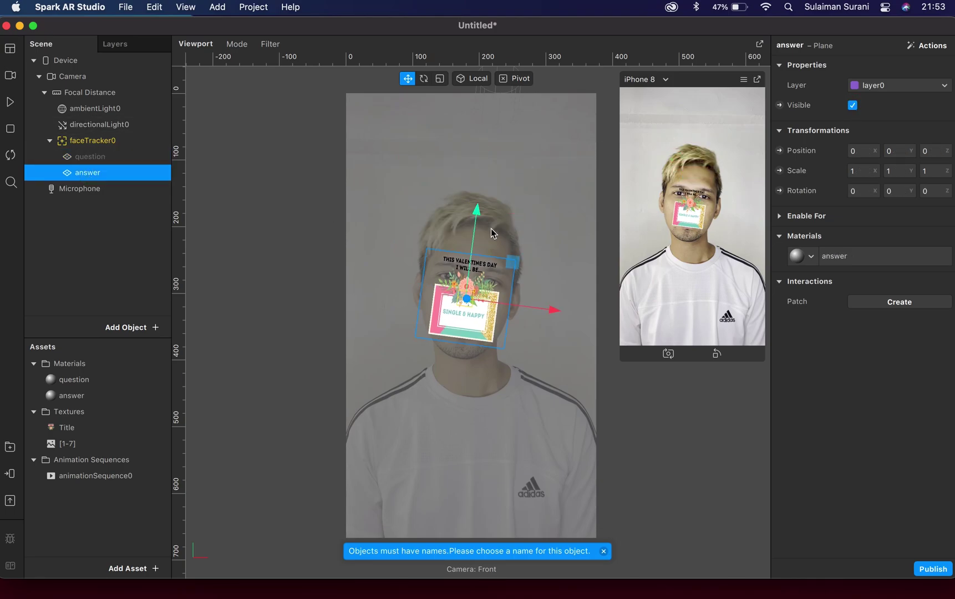
pyautogui.moveTo(478, 211); pyautogui.dragTo(504, 123)
# Scale the answer plane to about 1.37 in X and Y and raise it to a Y position of about 0.133
pyautogui.click(440, 78)
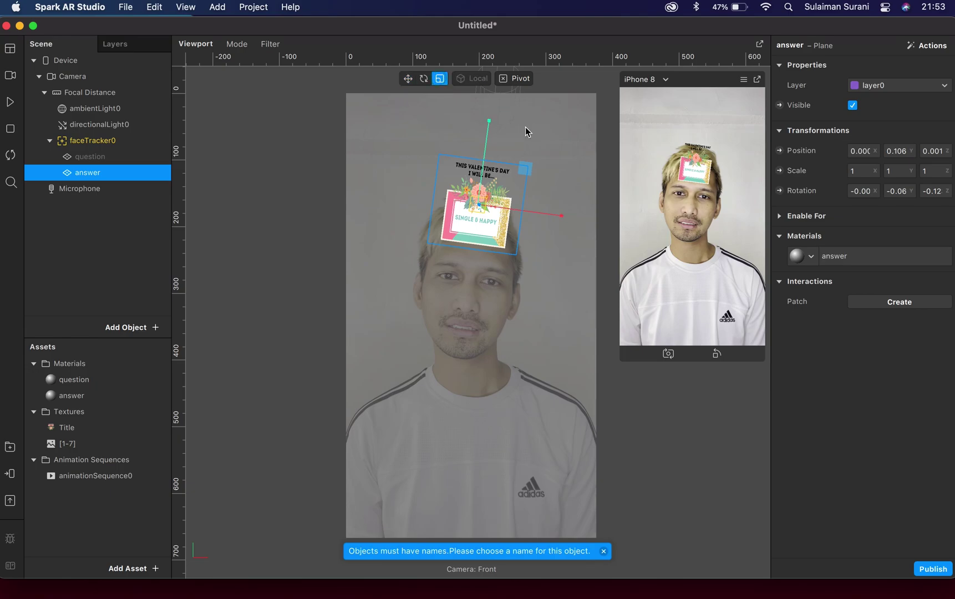
pyautogui.moveTo(526, 167); pyautogui.dragTo(549, 156)
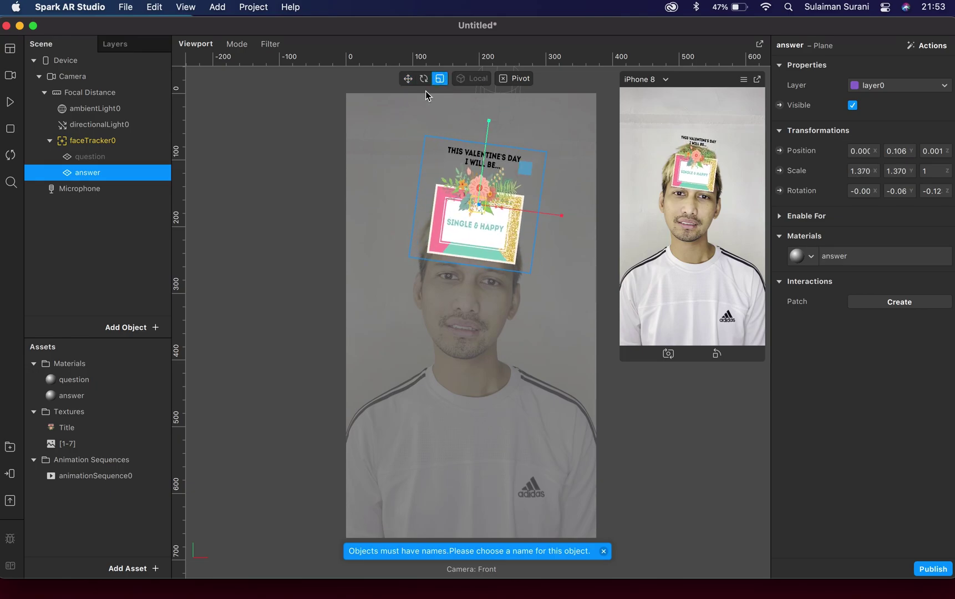
pyautogui.click(408, 78)
pyautogui.moveTo(492, 123); pyautogui.dragTo(495, 100)
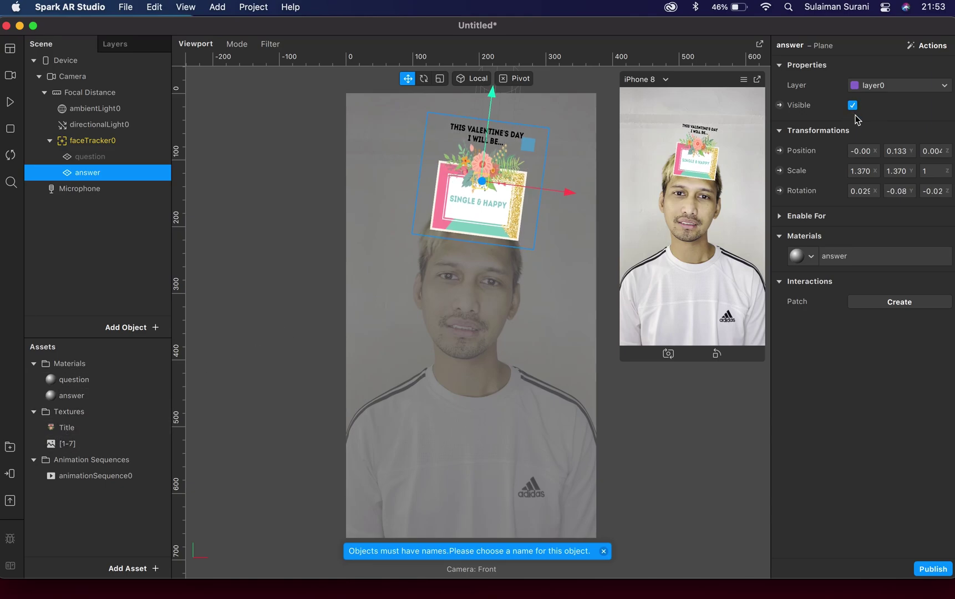
# Turn on Randomize for the answer animation sequence, keeping it at 25 FPS, and run the preview to check the effect
pyautogui.click(10, 104)
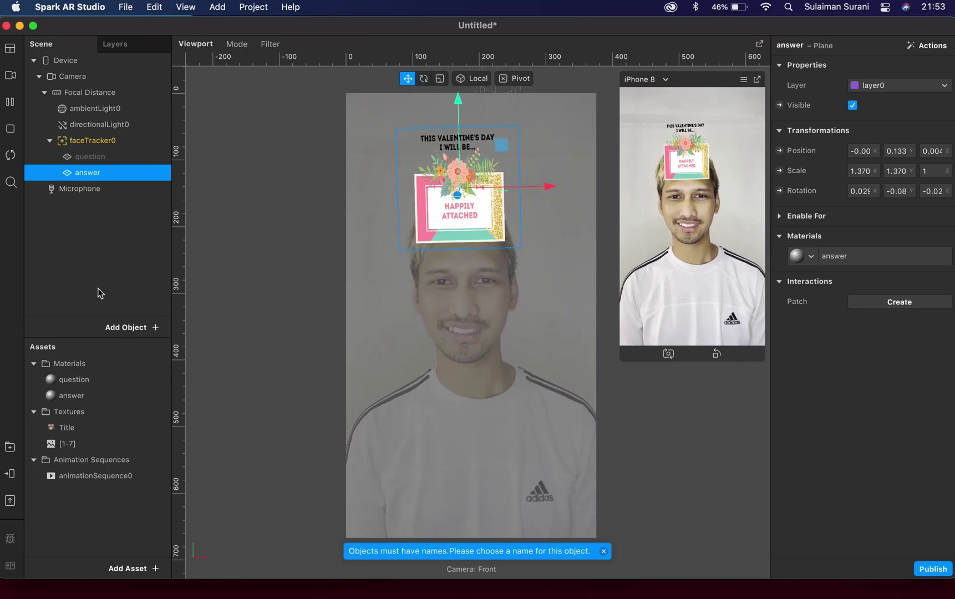
pyautogui.click(69, 478)
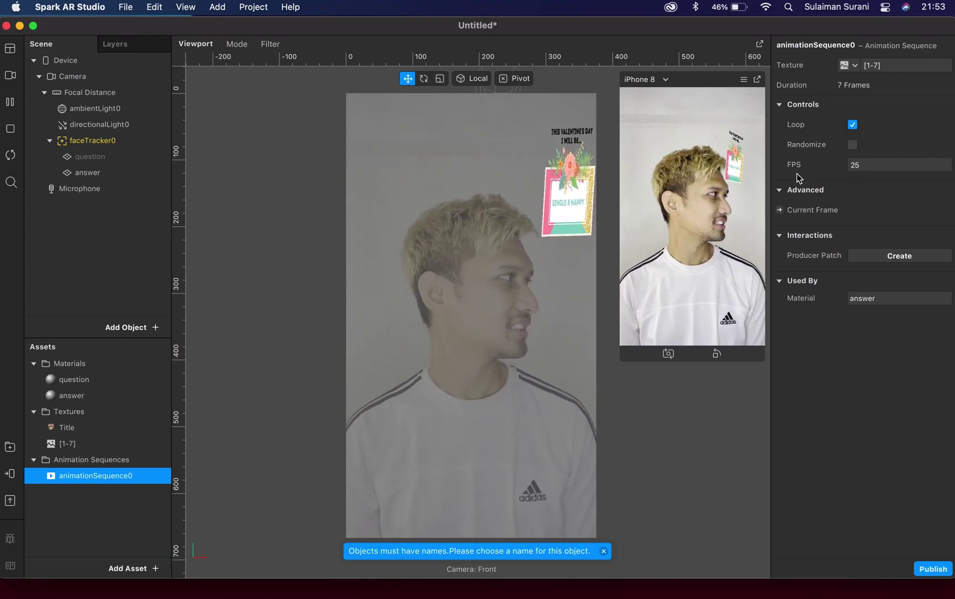
pyautogui.click(870, 166)
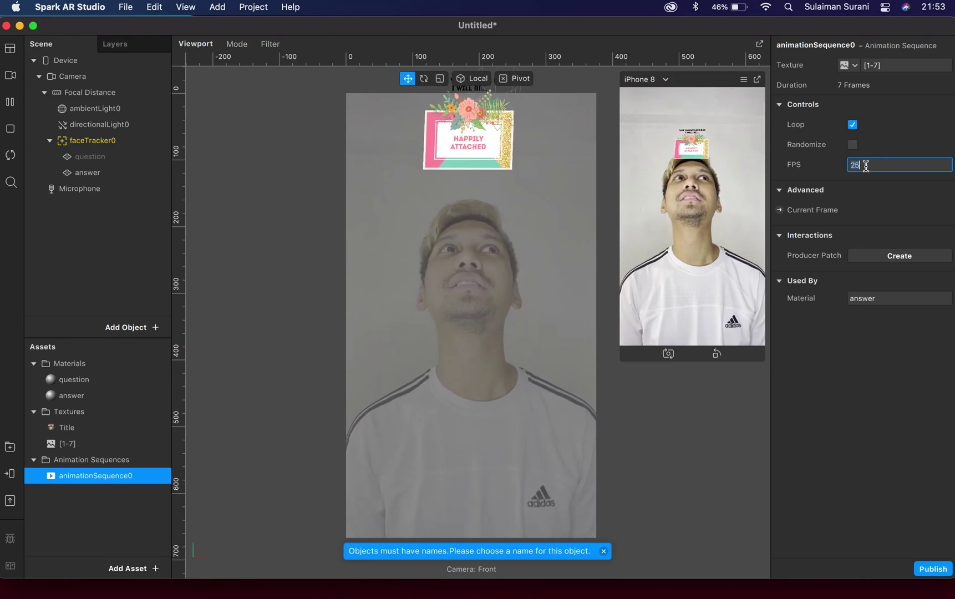
pyautogui.click(868, 164)
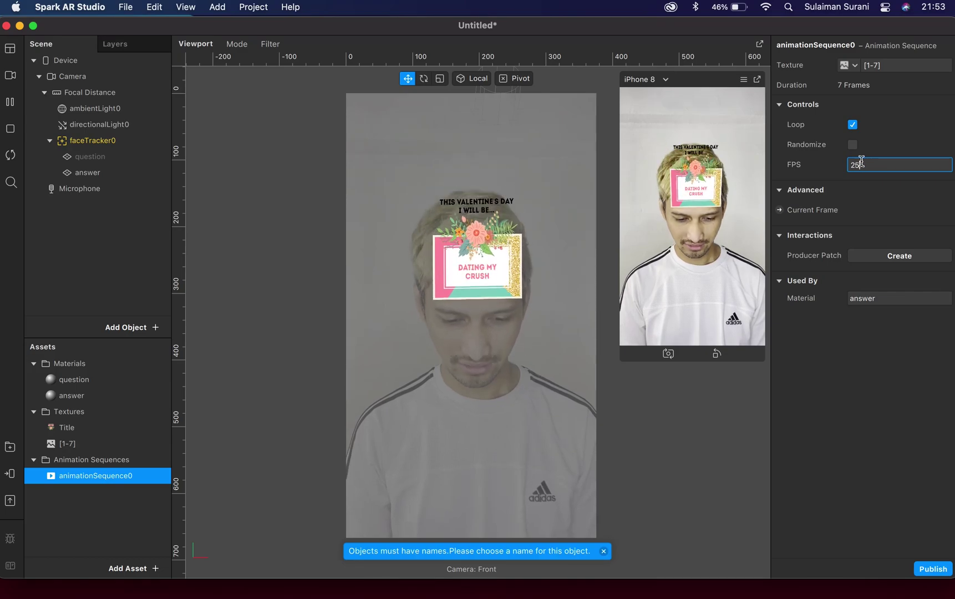
pyautogui.click(853, 145)
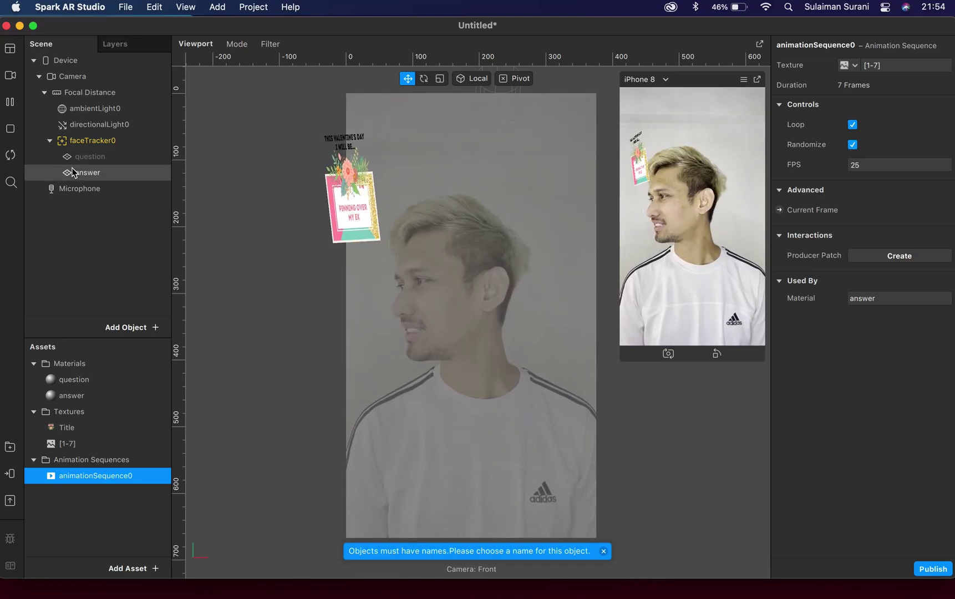
pyautogui.click(10, 106)
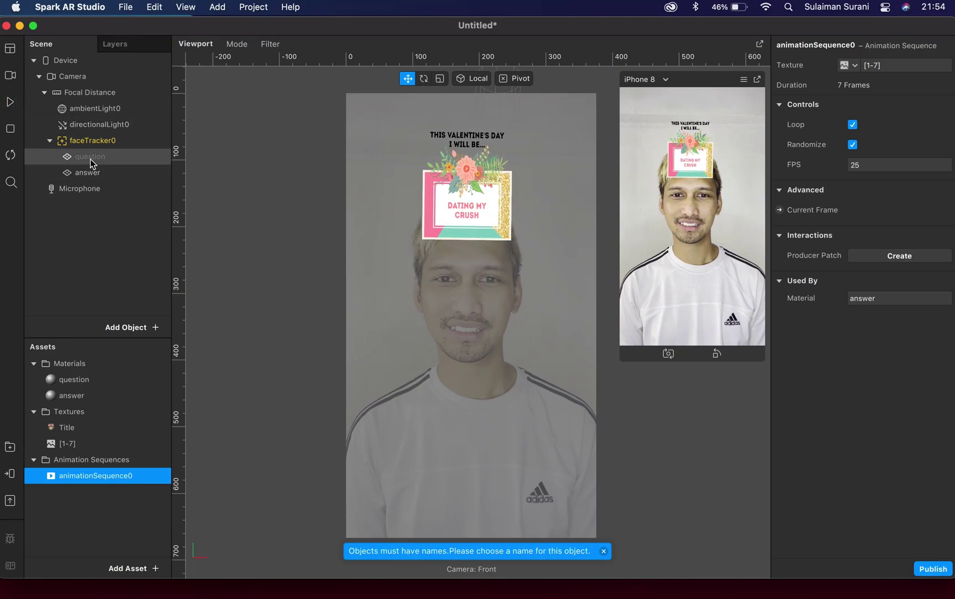
# Make the question plane visible again and dismiss the object-name notification
pyautogui.click(89, 159)
pyautogui.click(852, 106)
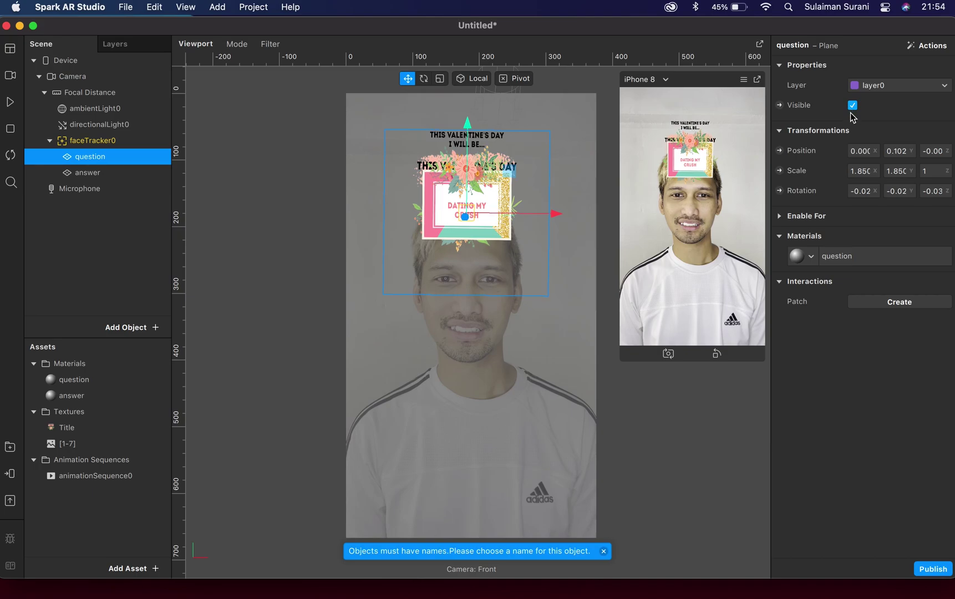
pyautogui.doubleClick(95, 476)
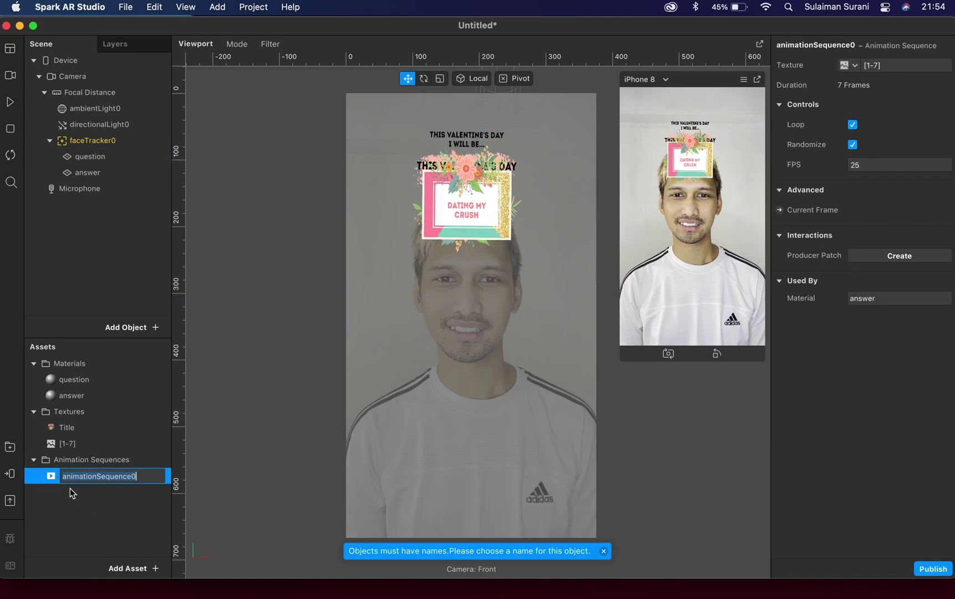
pyautogui.click(72, 492)
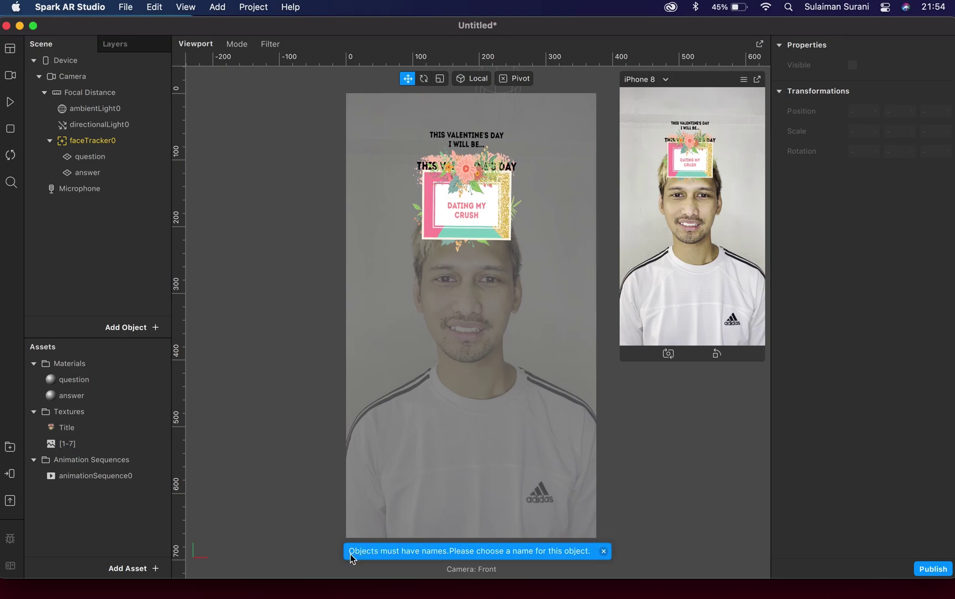
pyautogui.click(603, 552)
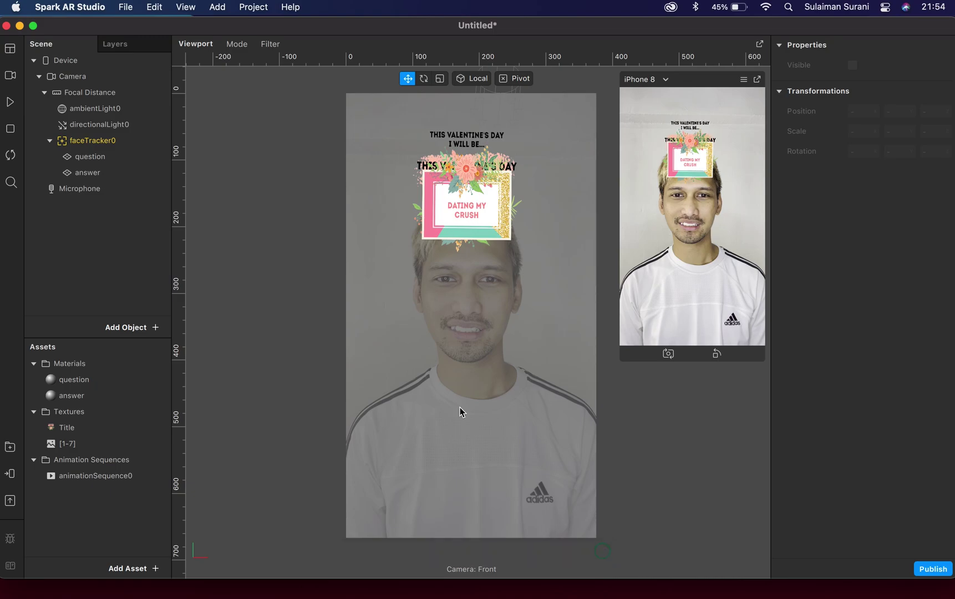
# Show the Patch Editor below the viewport and make it slightly taller
pyautogui.click(187, 11)
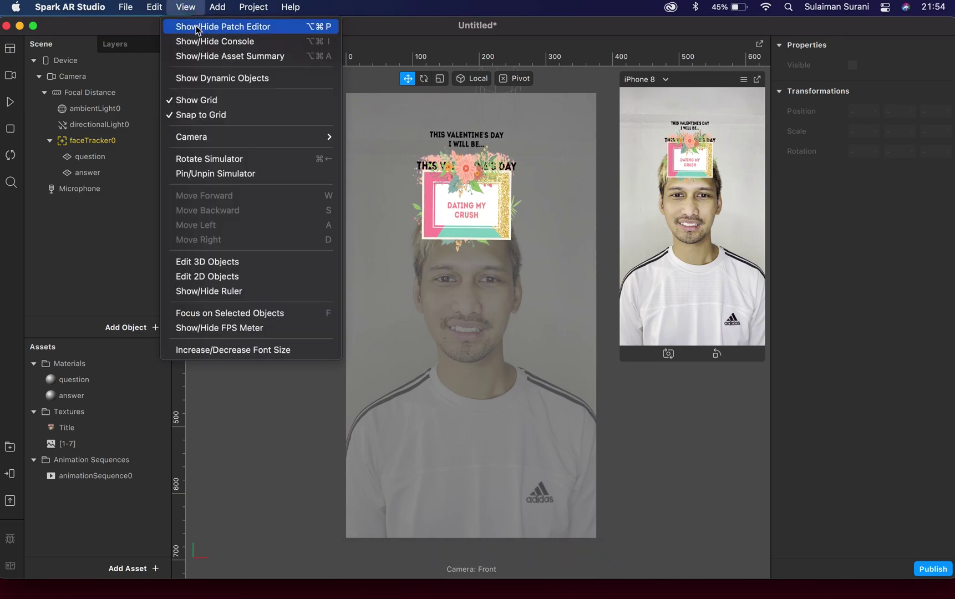
pyautogui.click(198, 28)
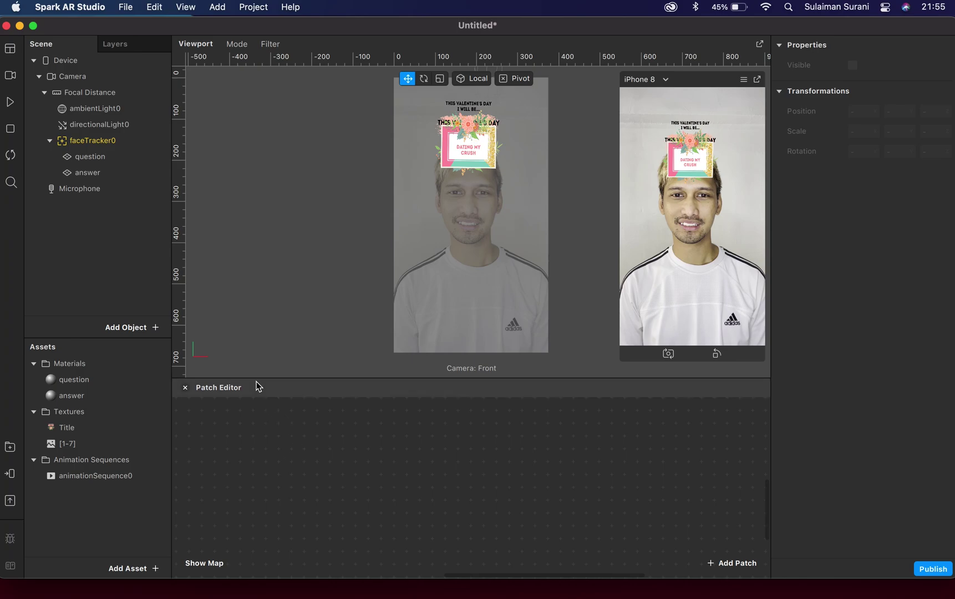
pyautogui.moveTo(254, 378); pyautogui.dragTo(256, 372)
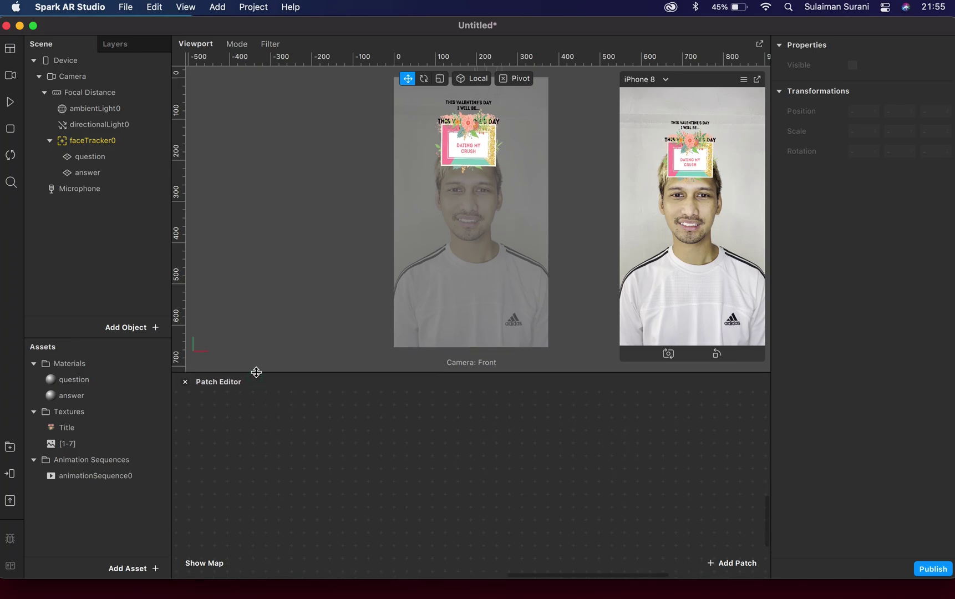
# Add a Runtime patch and place it near the upper-left corner of the patch graph
pyautogui.doubleClick(255, 437)
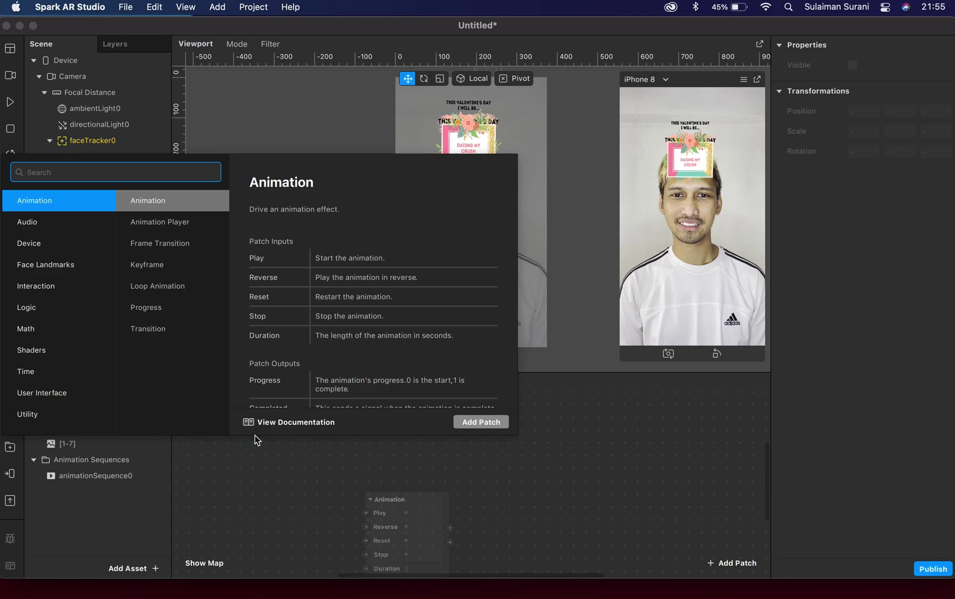
pyautogui.write('runtime')
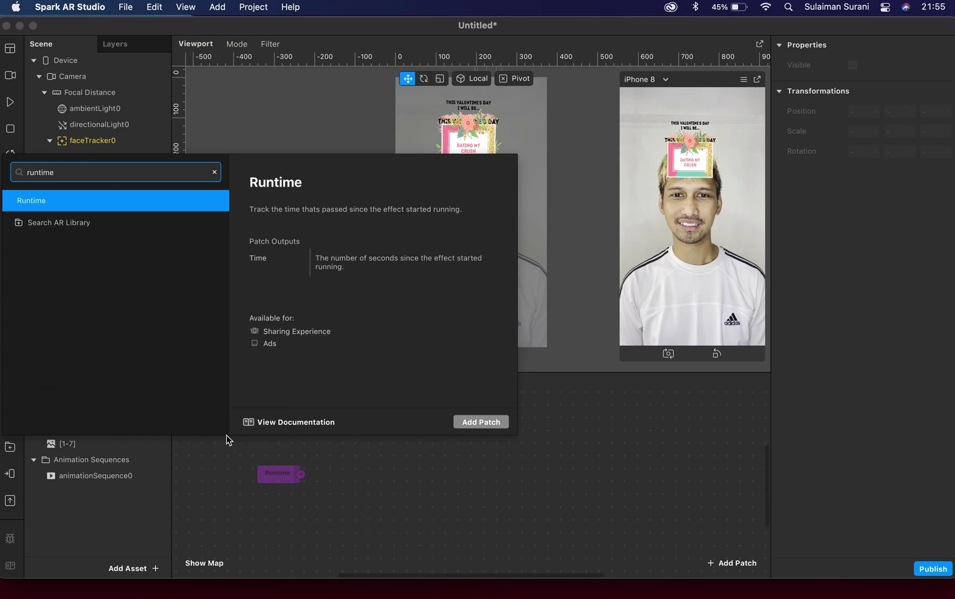
pyautogui.click(67, 201)
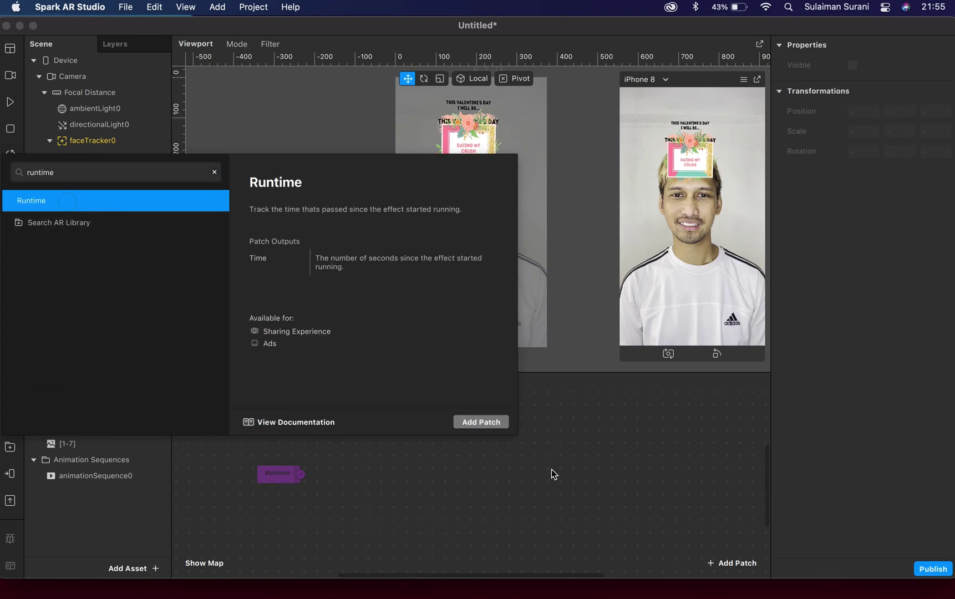
pyautogui.click(471, 422)
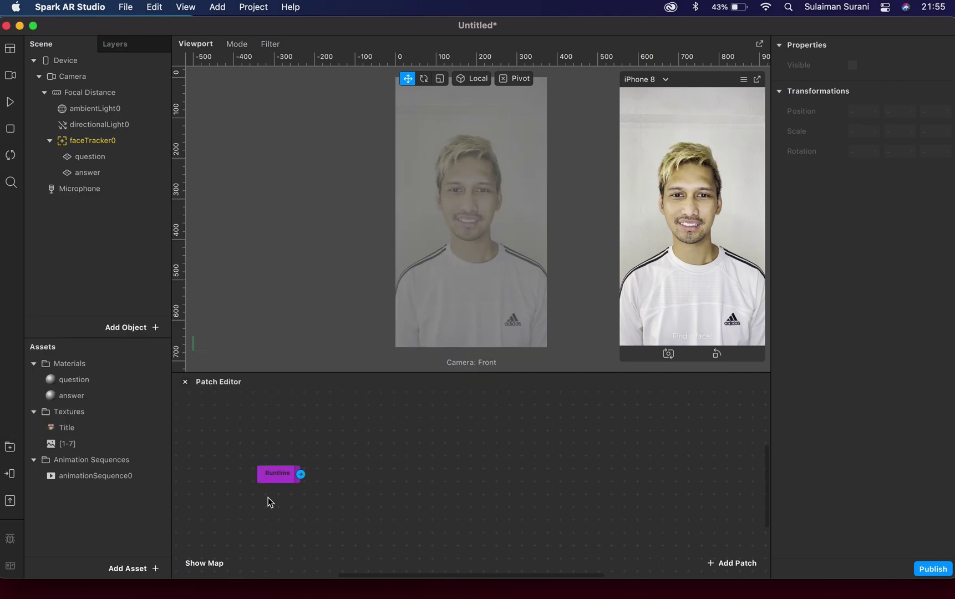
pyautogui.moveTo(276, 477); pyautogui.dragTo(230, 421)
pyautogui.rightClick(234, 439)
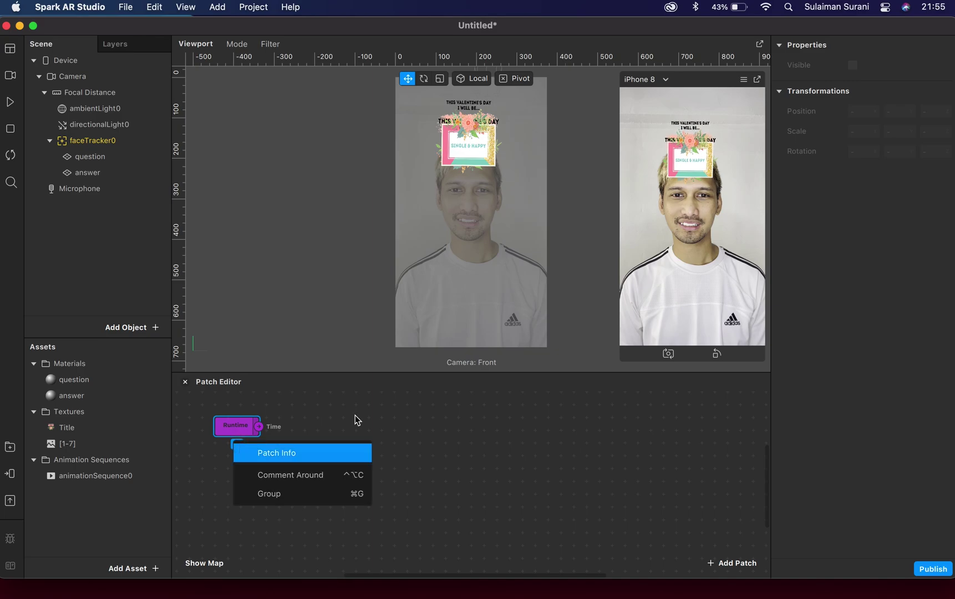
pyautogui.click(330, 421)
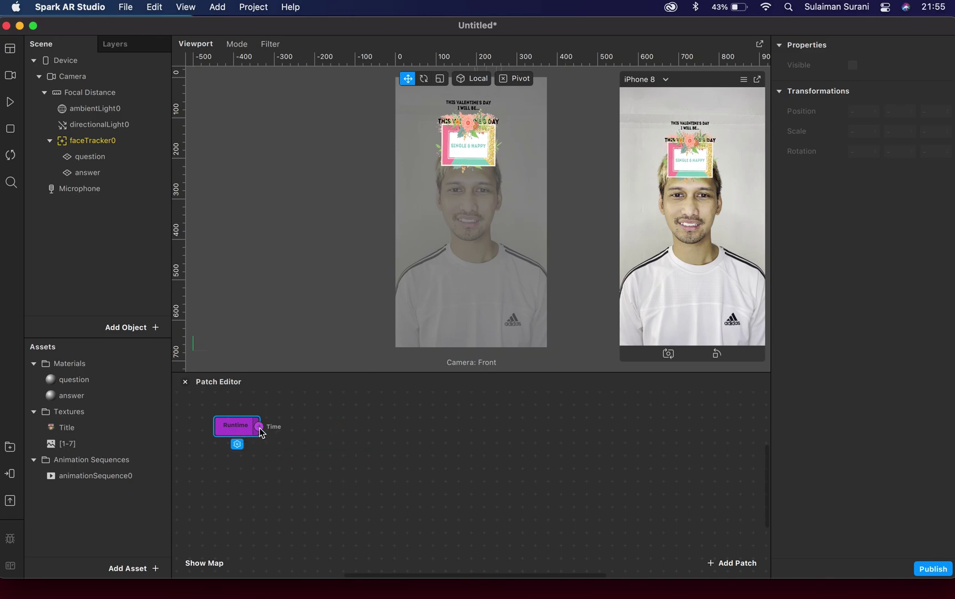
# Add an Offset patch with its Value fed by Runtime's Time output and place it beside the Runtime patch
pyautogui.moveTo(307, 428); pyautogui.dragTo(307, 428)
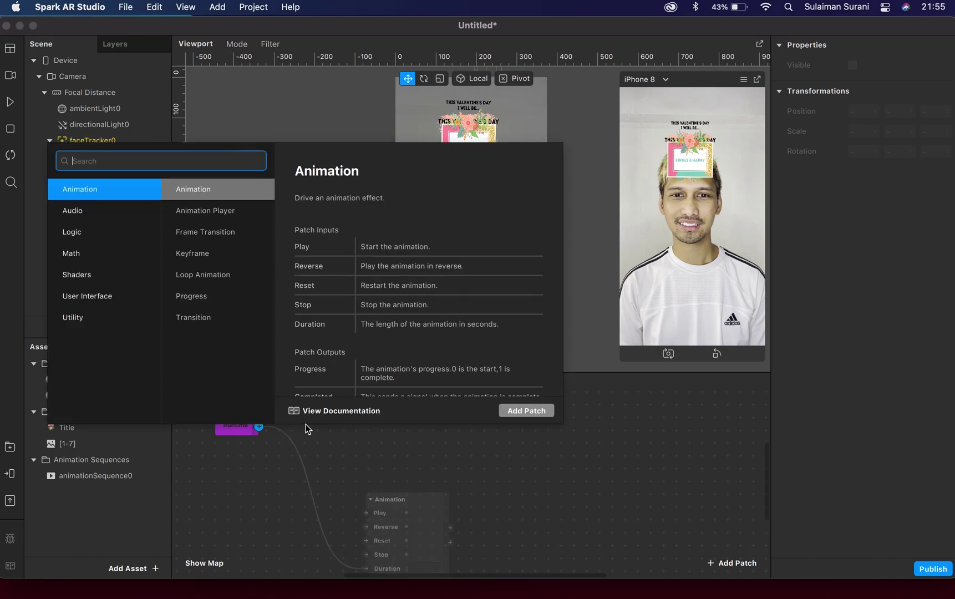
pyautogui.write('offset')
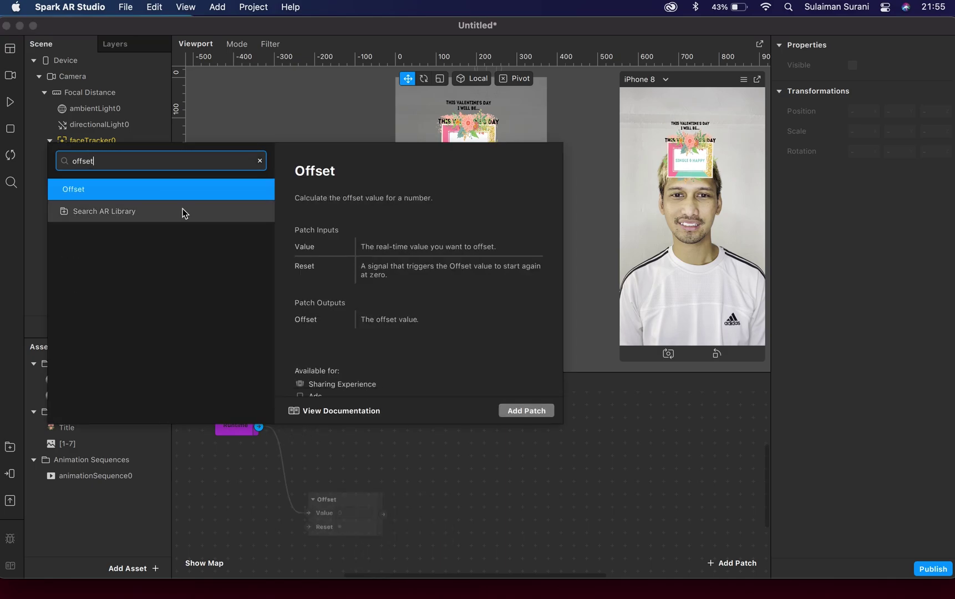
pyautogui.click(186, 185)
pyautogui.click(526, 412)
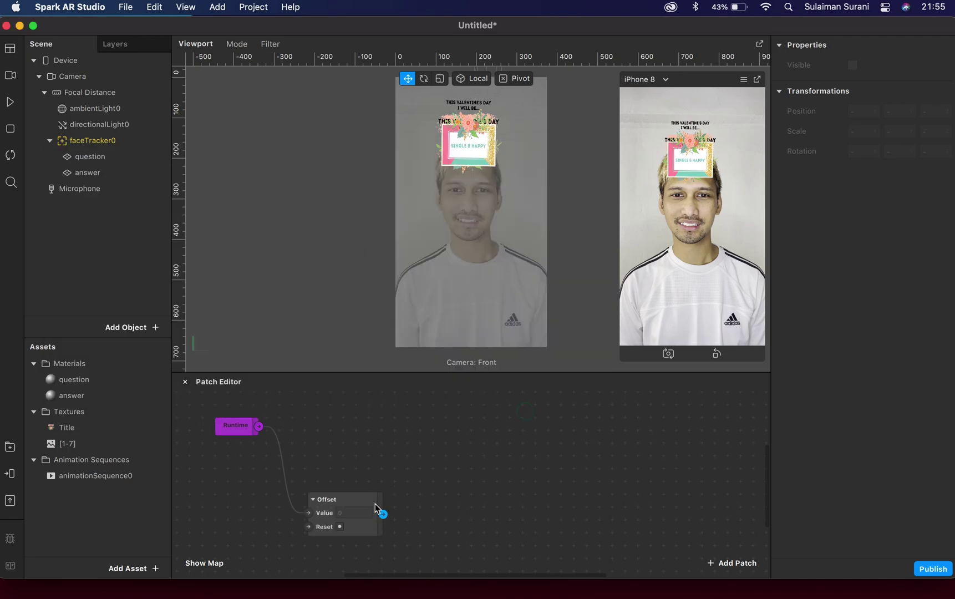
pyautogui.moveTo(344, 498); pyautogui.dragTo(345, 418)
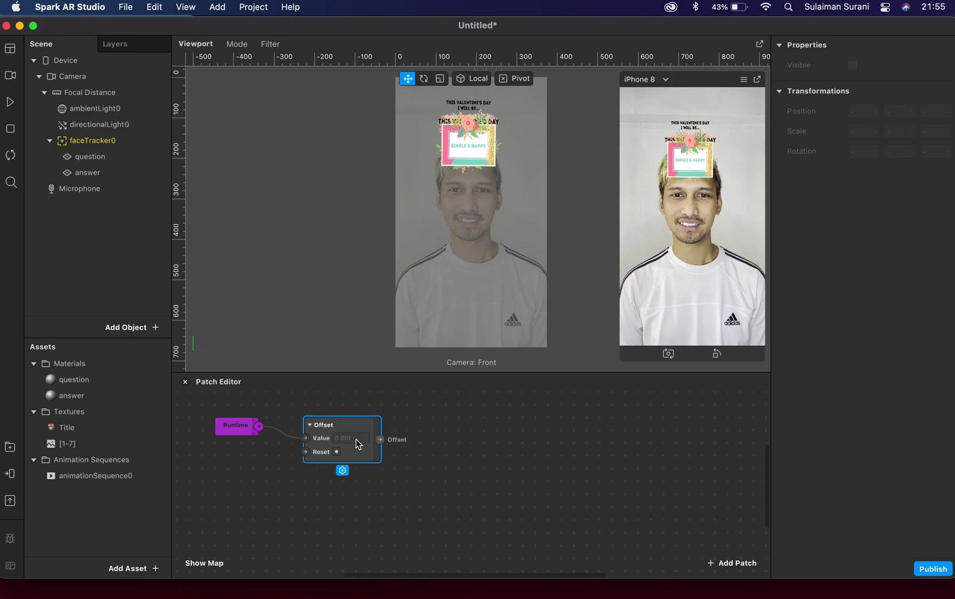
pyautogui.click(343, 471)
pyautogui.click(315, 476)
pyautogui.click(363, 419)
# Add an Equals patch with its First Number fed by the Offset output and place it beside the Offset patch
pyautogui.moveTo(380, 439); pyautogui.dragTo(418, 432)
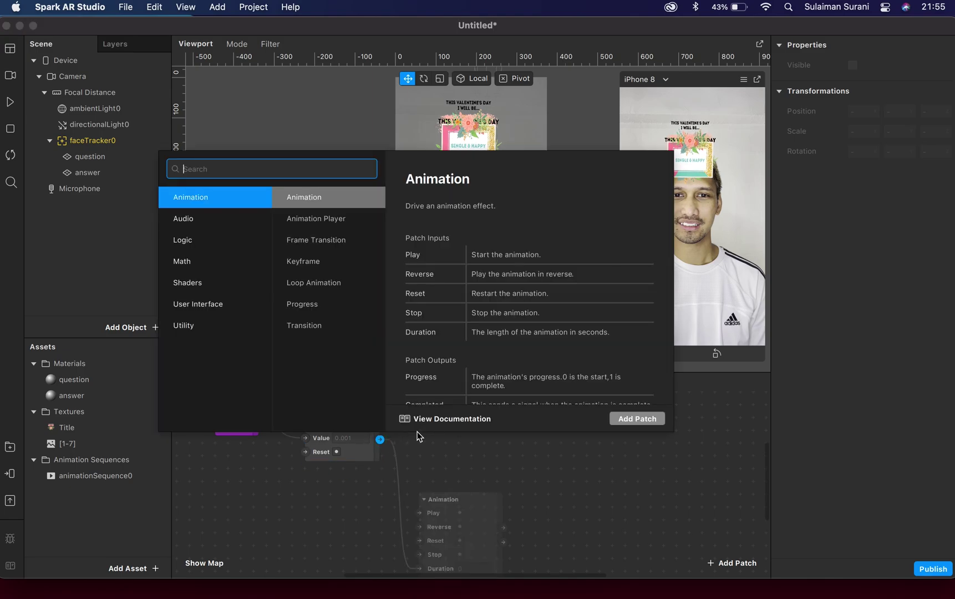
pyautogui.write('equals')
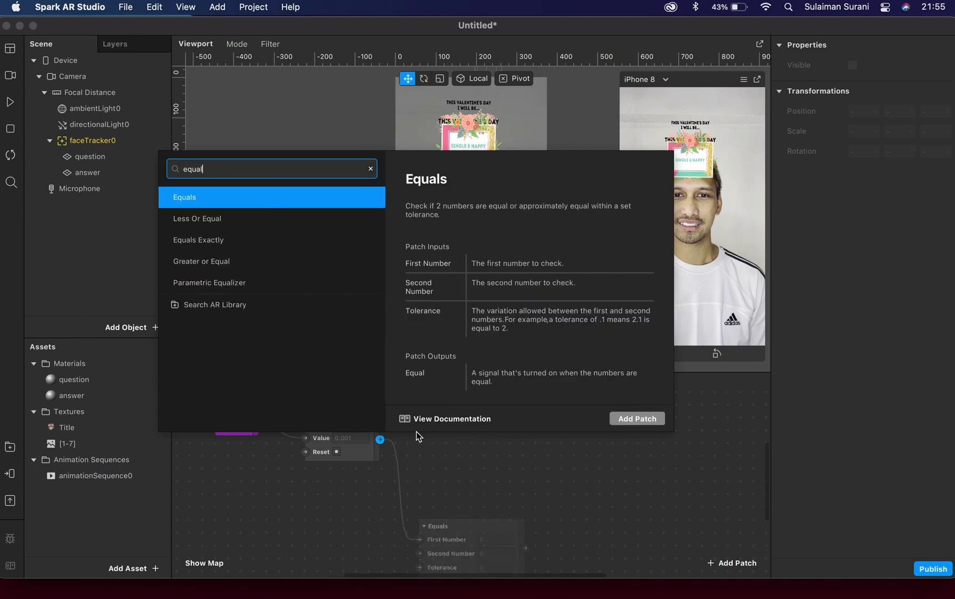
pyautogui.click(247, 200)
pyautogui.click(620, 419)
pyautogui.moveTo(479, 523); pyautogui.dragTo(492, 414)
# Add a Loop Animation patch enabled by the Equals output, place it beside Equals and widen the patch graph area
pyautogui.moveTo(540, 447); pyautogui.dragTo(581, 439)
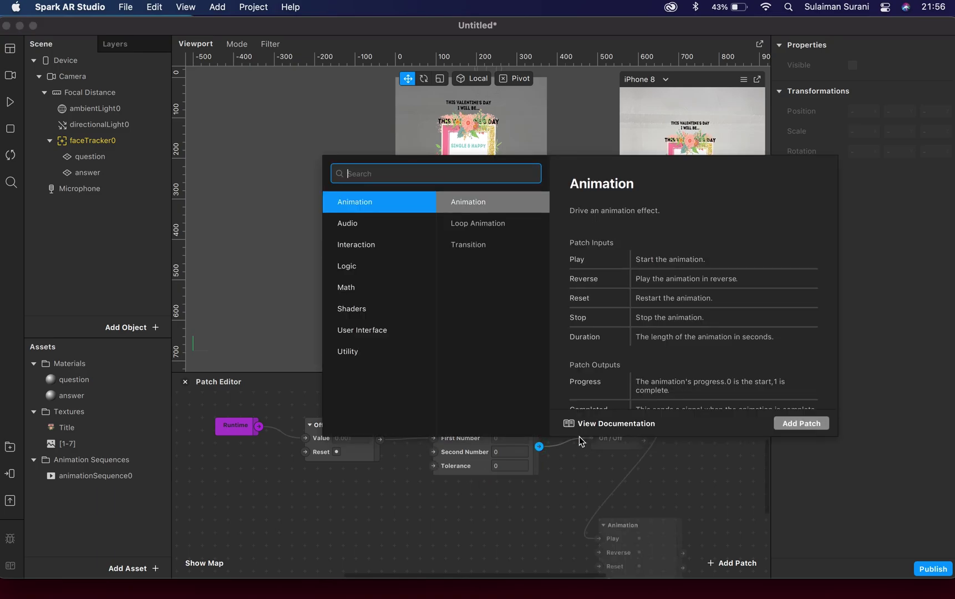
pyautogui.write('loppanima')
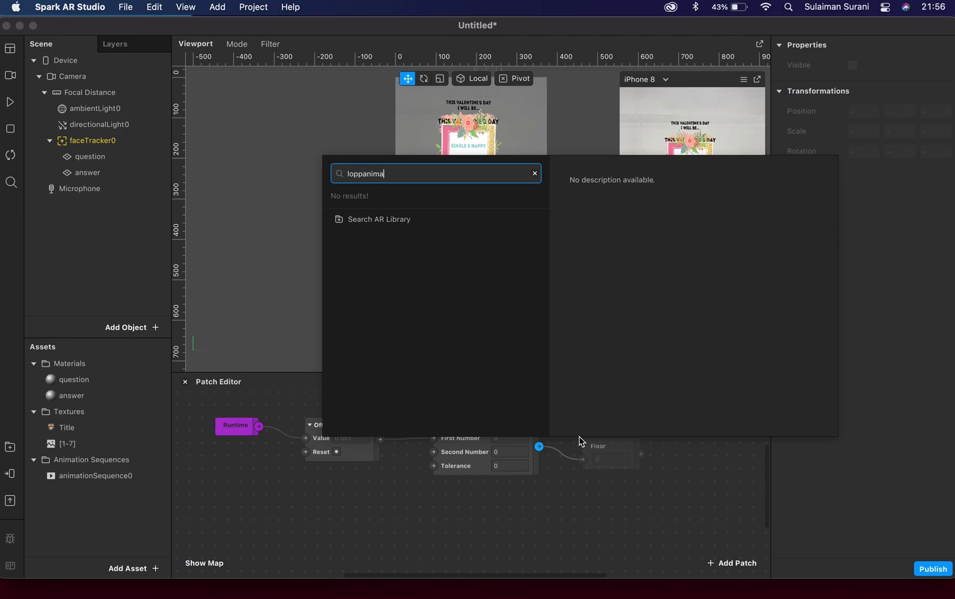
pyautogui.write('tion')
pyautogui.press('super+a')
pyautogui.write('loop a')
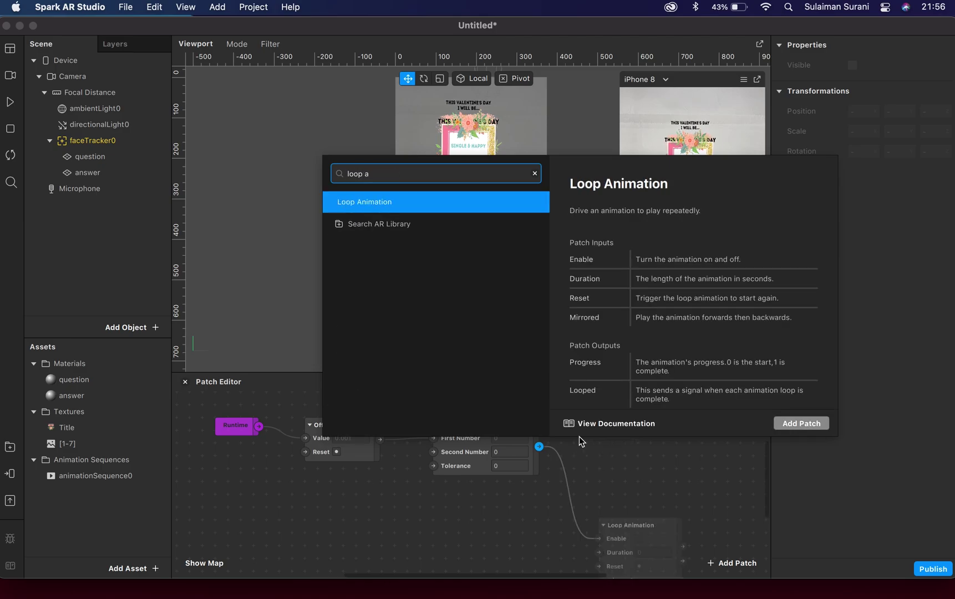
pyautogui.click(438, 212)
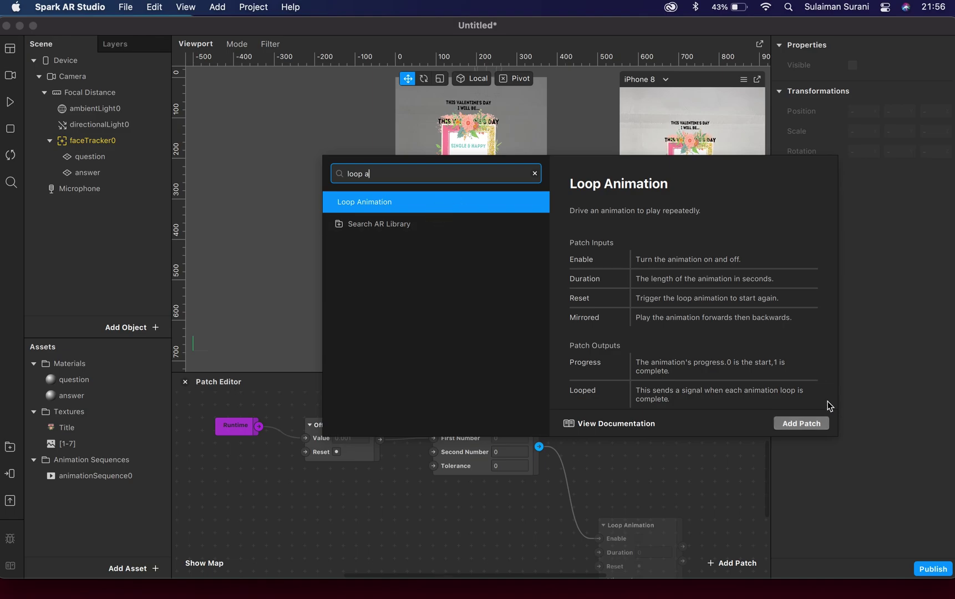
pyautogui.click(801, 423)
pyautogui.moveTo(668, 529); pyautogui.dragTo(641, 417)
pyautogui.click(785, 387)
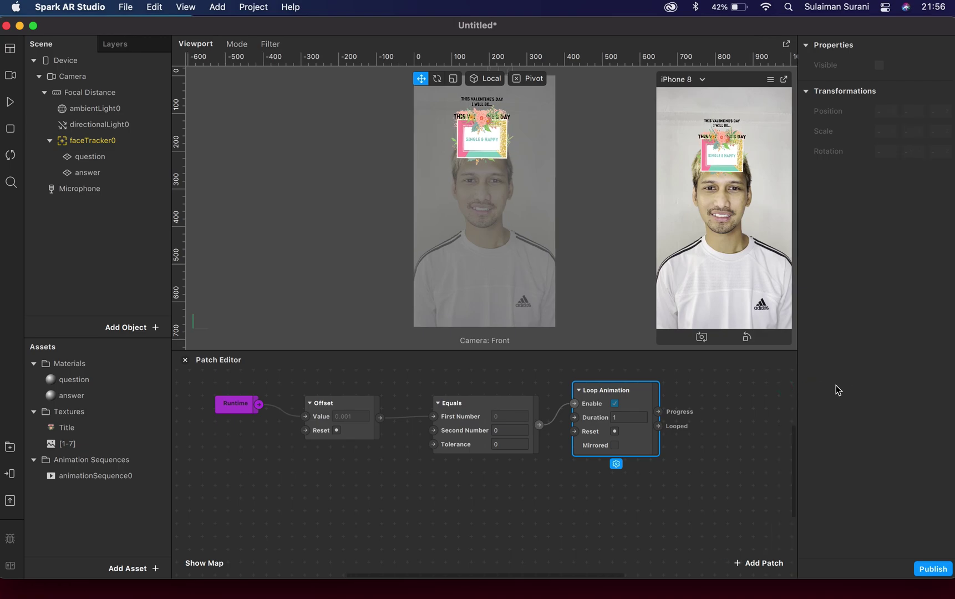
pyautogui.moveTo(614, 387)
pyautogui.mouseDown()
pyautogui.moveTo(636, 388)
pyautogui.moveTo(627, 387)
pyautogui.mouseUp()
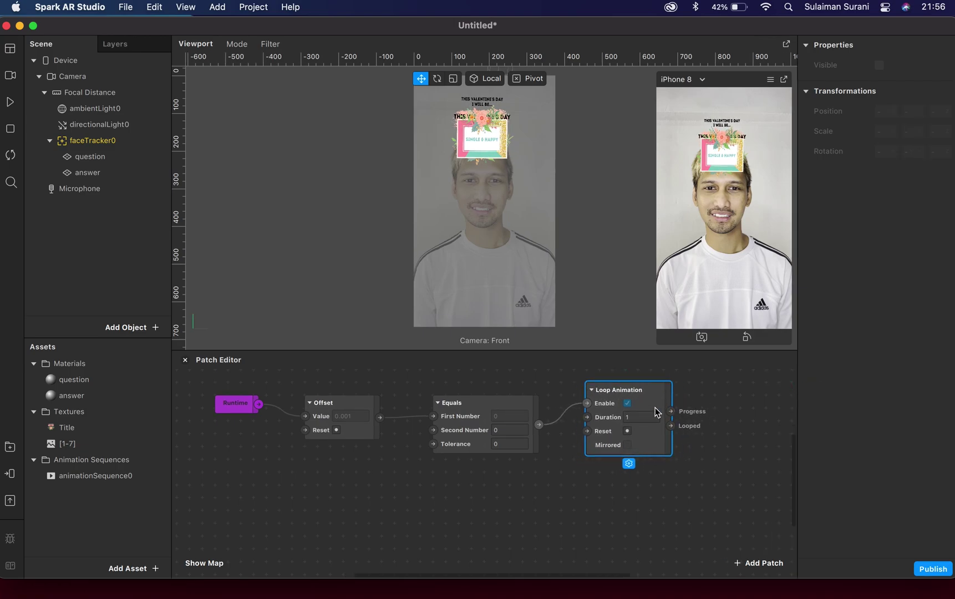
# Hide the question plane, select the answer plane and play the preview
pyautogui.hscroll(5, 660, 434)
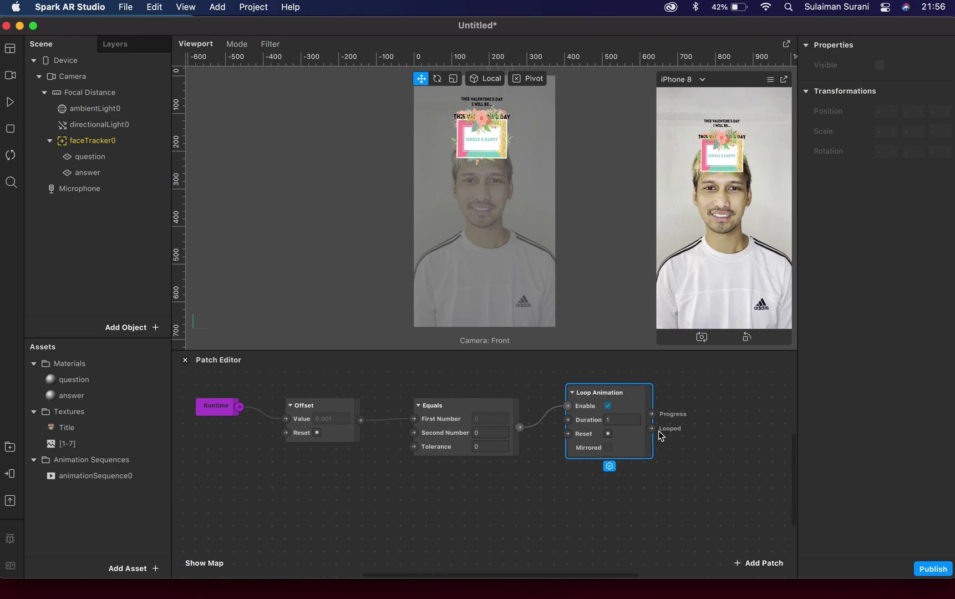
pyautogui.click(88, 156)
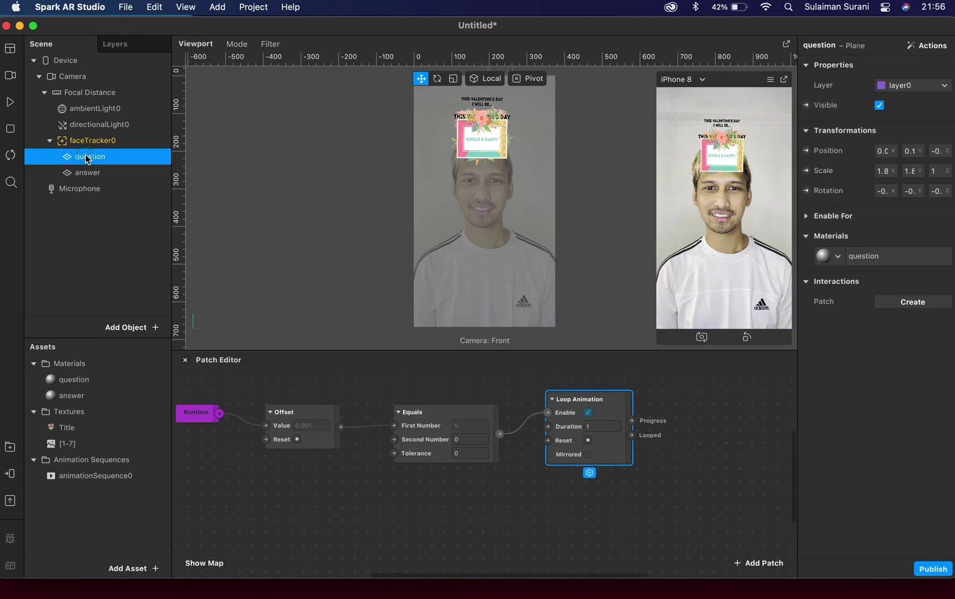
pyautogui.click(879, 107)
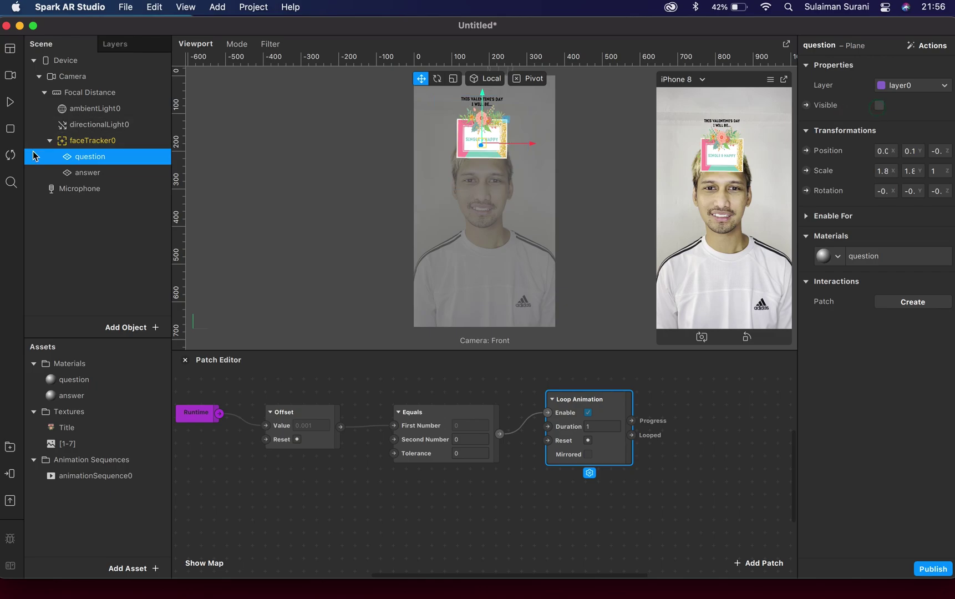
pyautogui.click(78, 173)
pyautogui.click(10, 101)
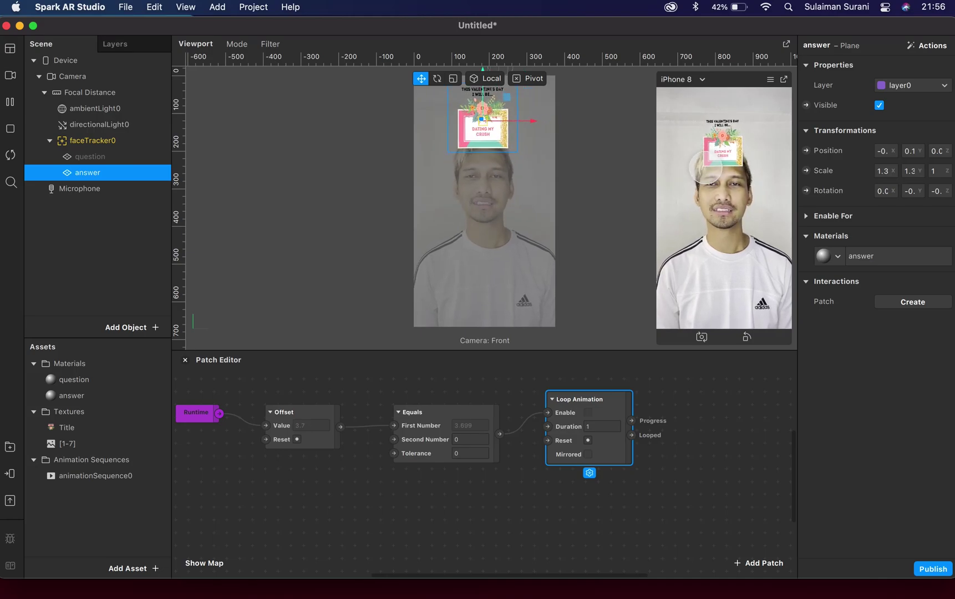
# Set the Loop Animation duration to 0.08 and make the question plane visible again
pyautogui.click(597, 426)
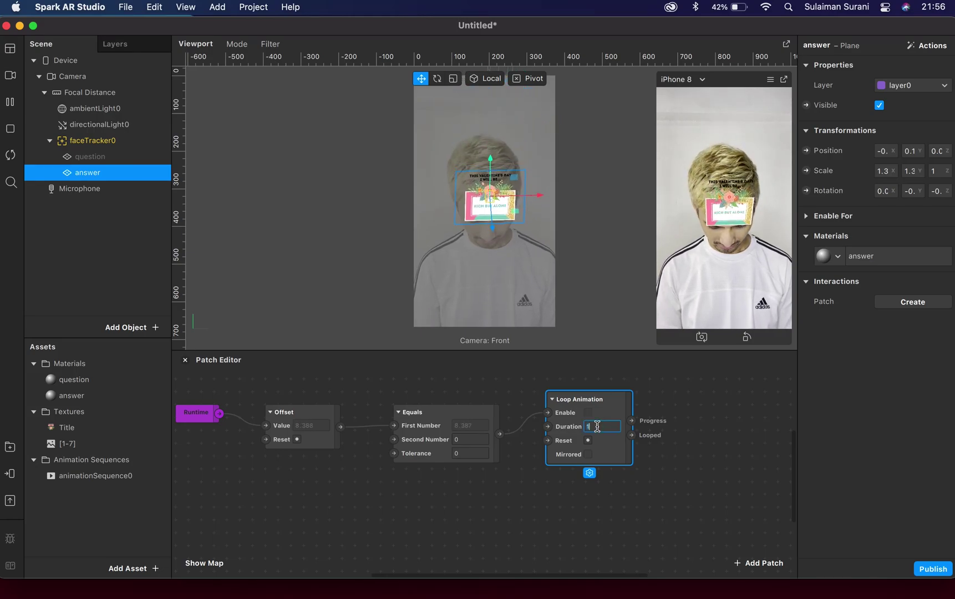
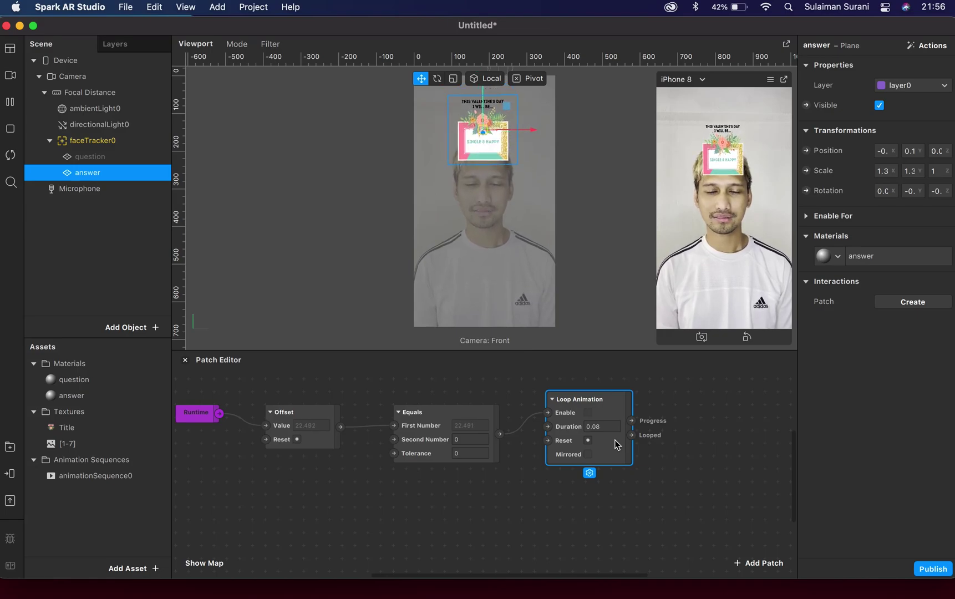
pyautogui.click(90, 157)
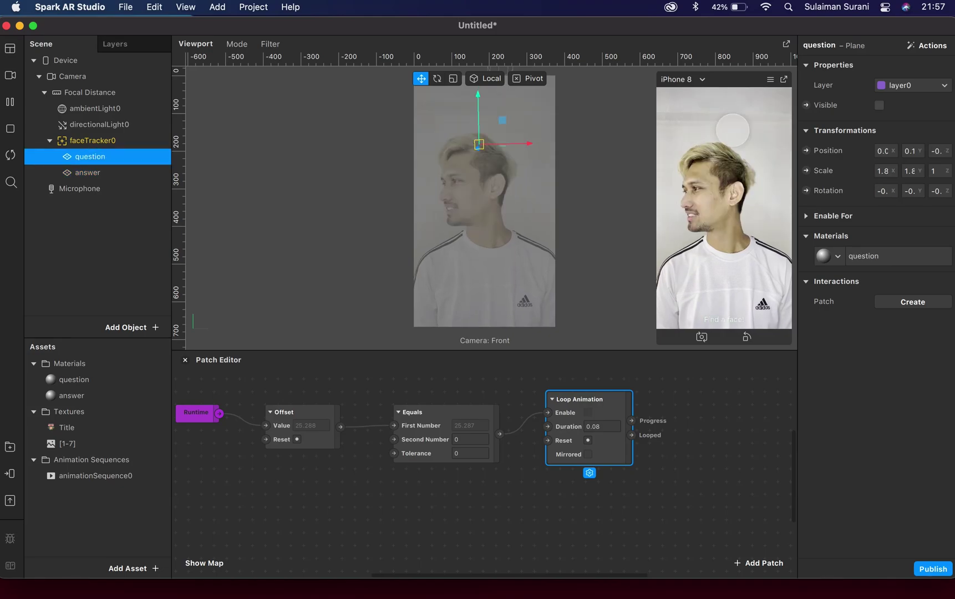
pyautogui.click(880, 106)
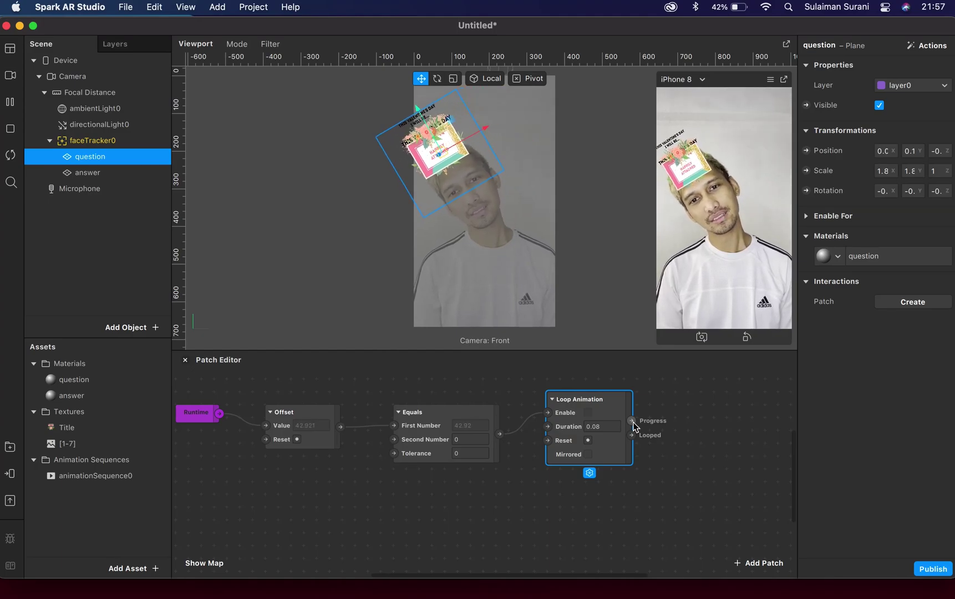
# Add a Random patch with its Start Range fed by Loop Animation's Progress output and place it beside the Loop Animation patch
pyautogui.moveTo(632, 421); pyautogui.dragTo(673, 419)
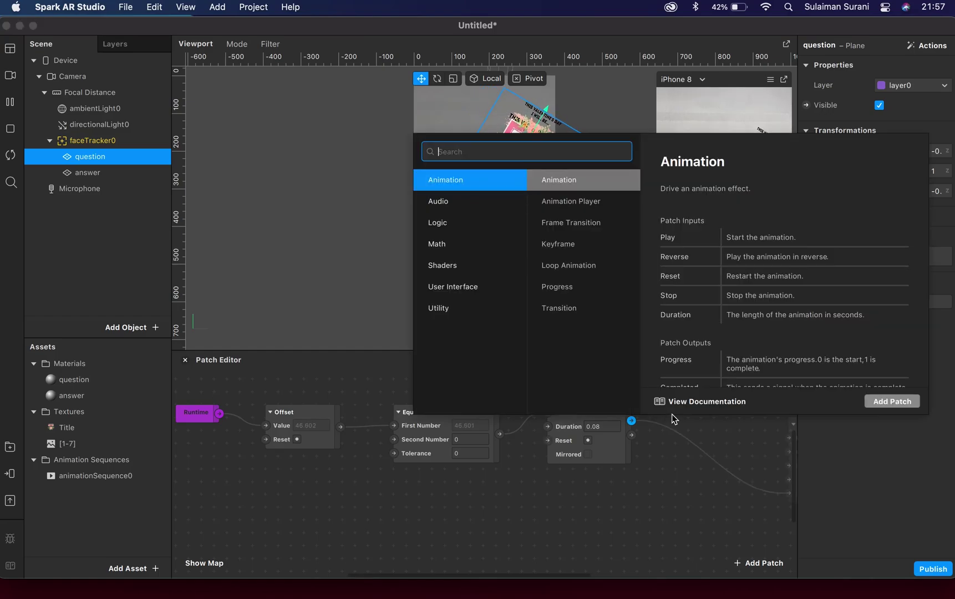
pyautogui.write('random')
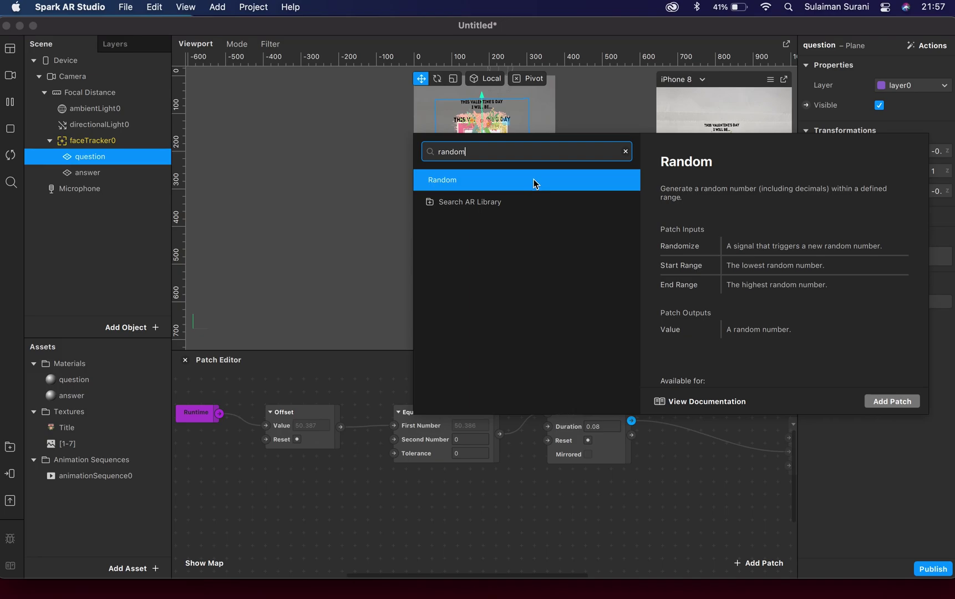
pyautogui.click(882, 402)
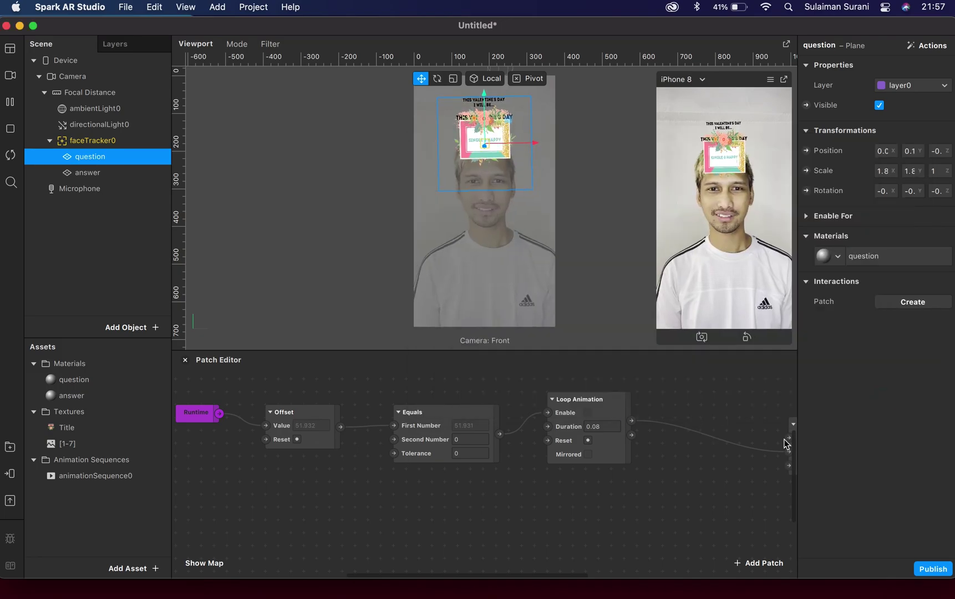
pyautogui.hscroll(3, 787, 431)
pyautogui.moveTo(779, 422); pyautogui.dragTo(645, 397)
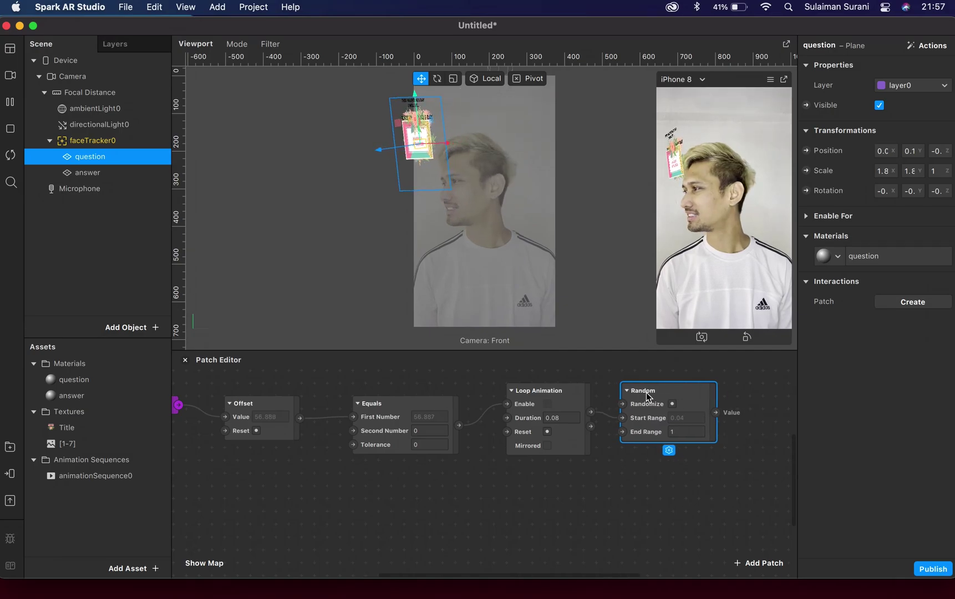
# Set the Random patch's End Range to 7 to match the answer images
pyautogui.hscroll(2, 646, 395)
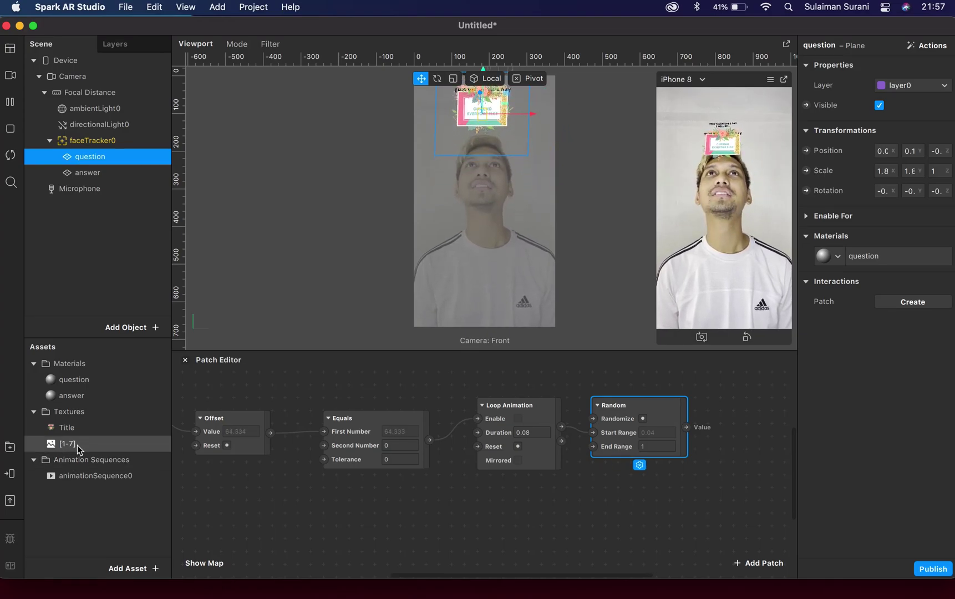
pyautogui.click(652, 447)
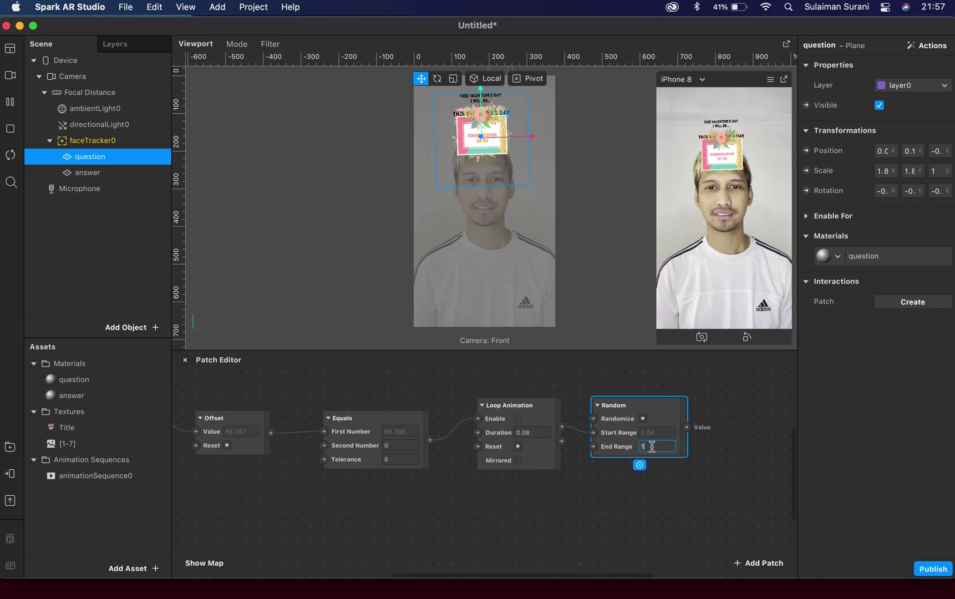
pyautogui.press('BackSpace')
pyautogui.write('7')
pyautogui.press('Return')
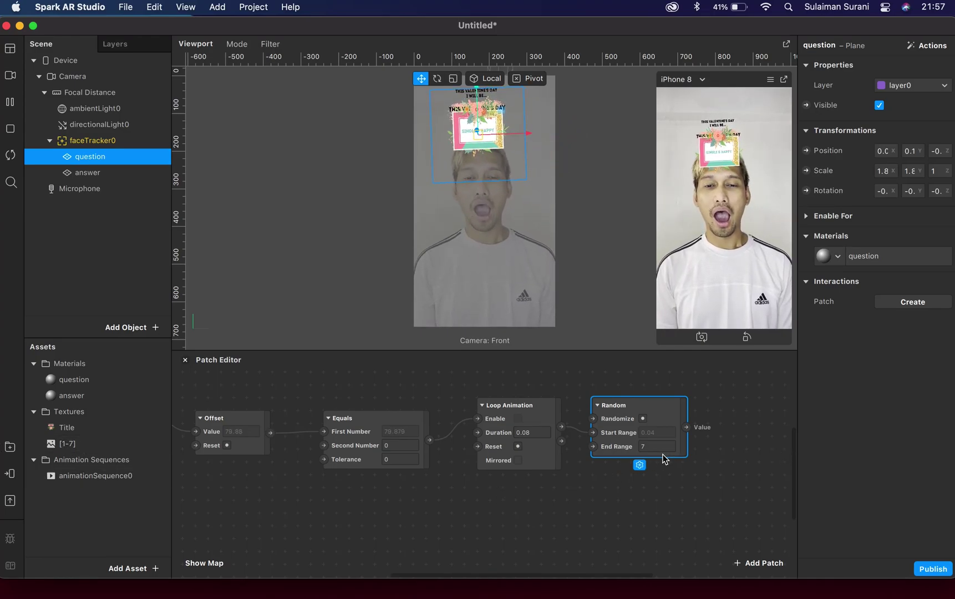
# Add a Floor patch fed by Random's Value output and place it beside the Random patch, slightly lower
pyautogui.hscroll(1, 657, 448)
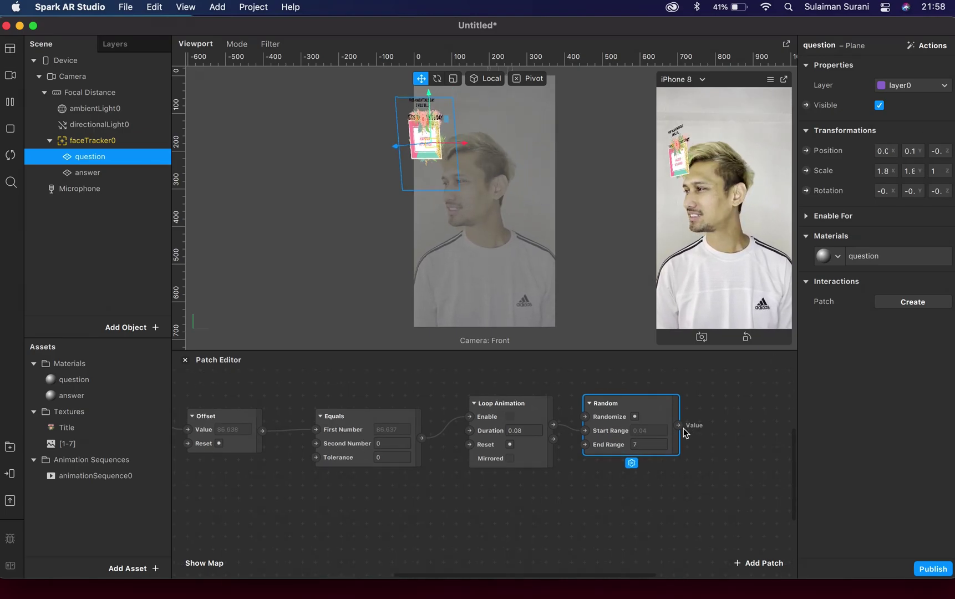
pyautogui.moveTo(680, 427); pyautogui.dragTo(703, 434)
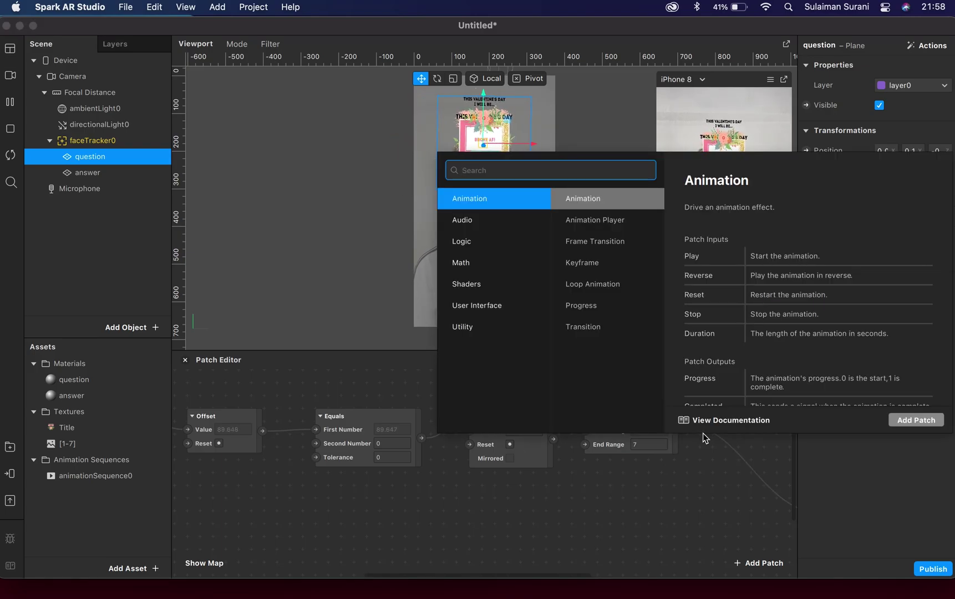
pyautogui.write('floor')
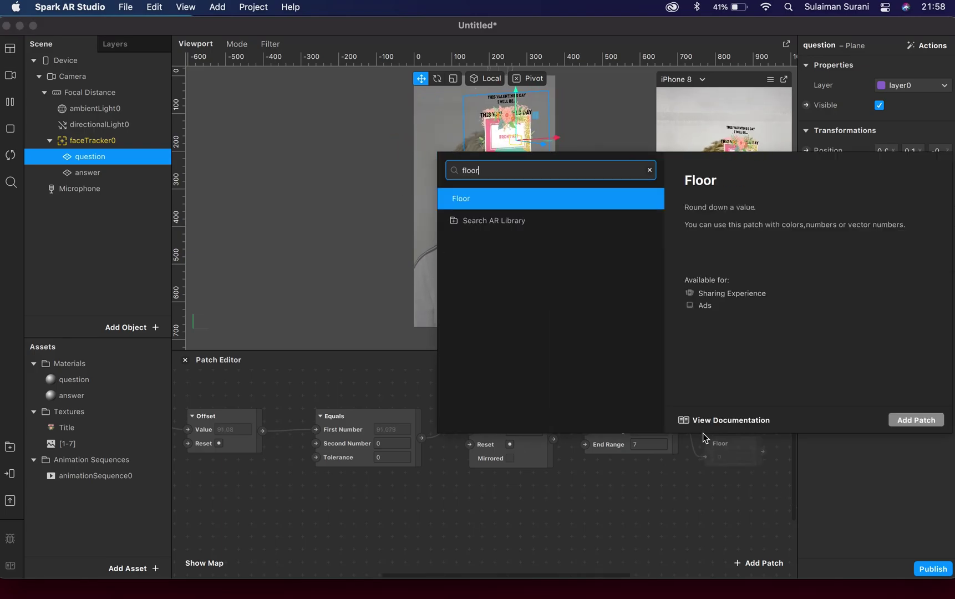
pyautogui.click(900, 417)
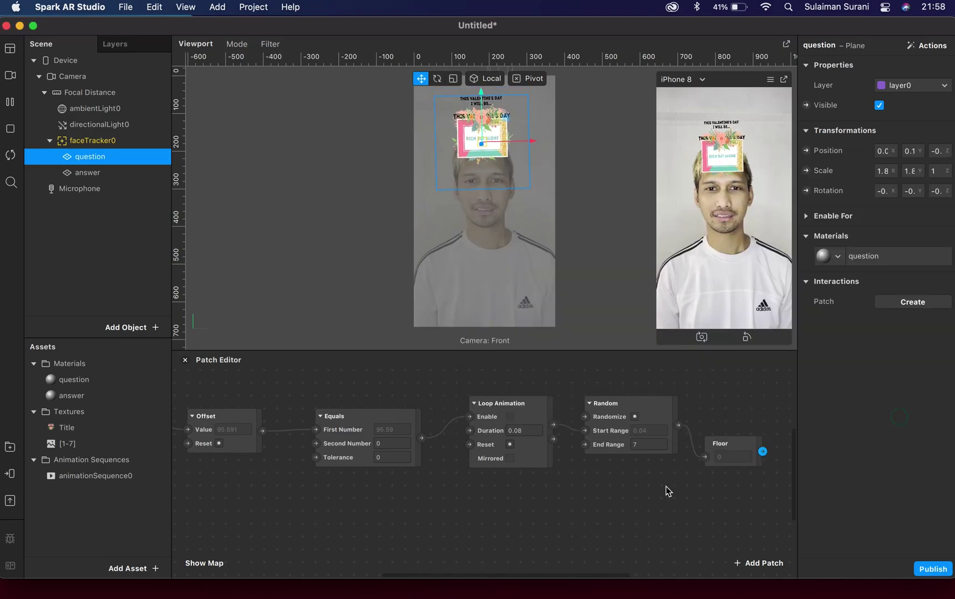
pyautogui.moveTo(729, 448); pyautogui.dragTo(736, 424)
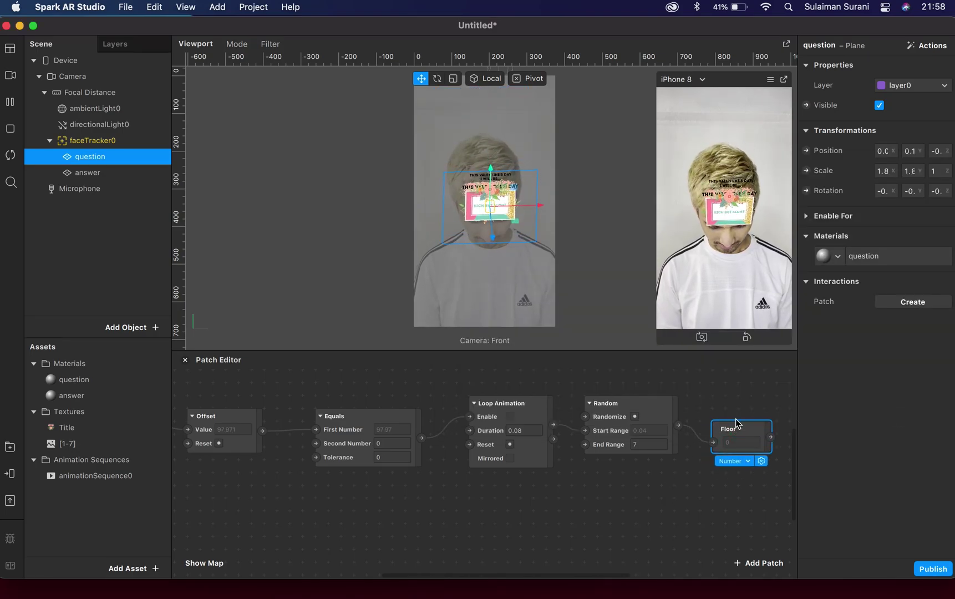
pyautogui.hscroll(3, 732, 420)
pyautogui.hscroll(4, 731, 420)
pyautogui.moveTo(629, 422); pyautogui.dragTo(625, 441)
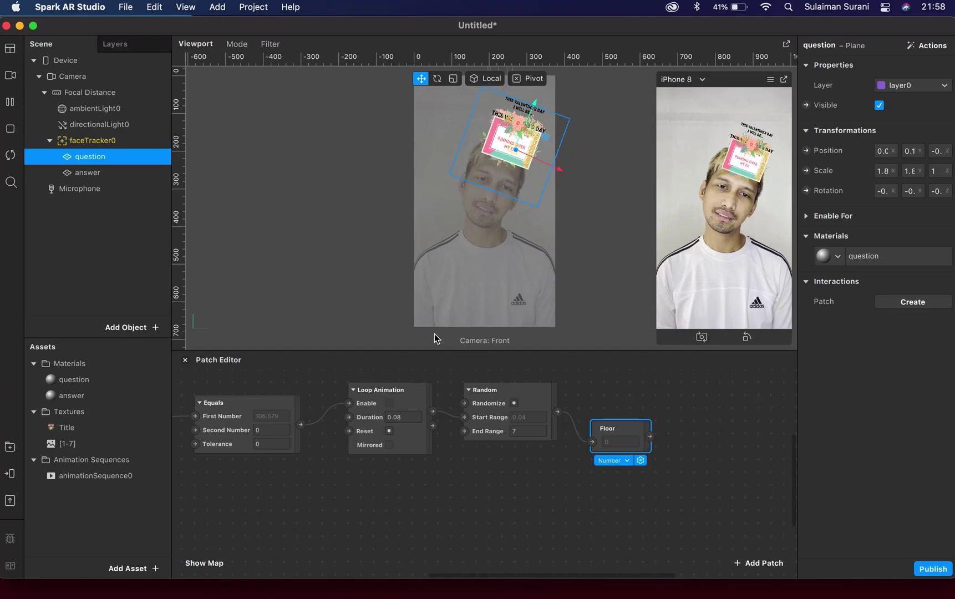
# Create a Current Frame patch for animationSequence0, place it beside Floor and feed it from the Floor output
pyautogui.click(80, 477)
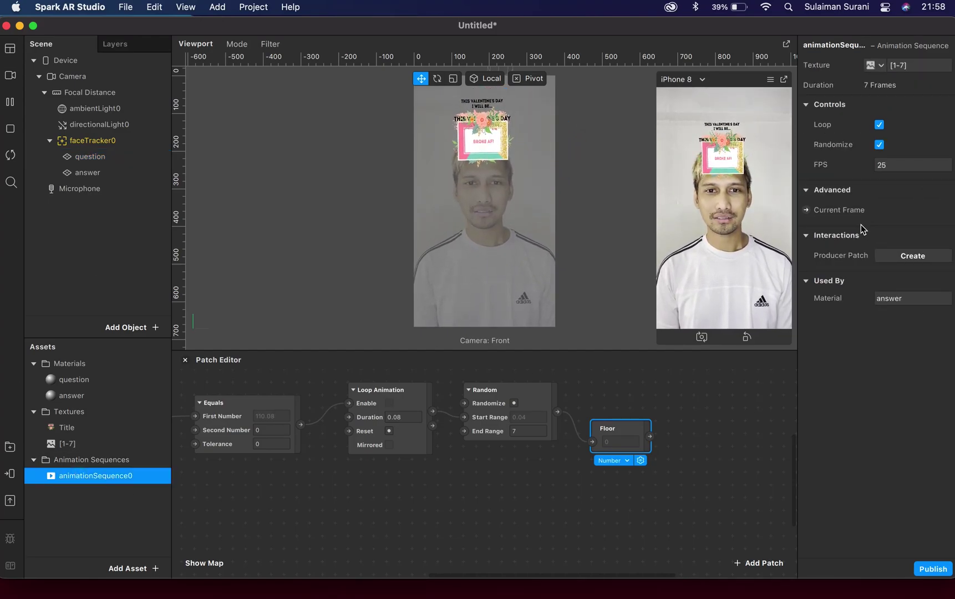
pyautogui.click(807, 210)
pyautogui.moveTo(508, 488); pyautogui.dragTo(719, 433)
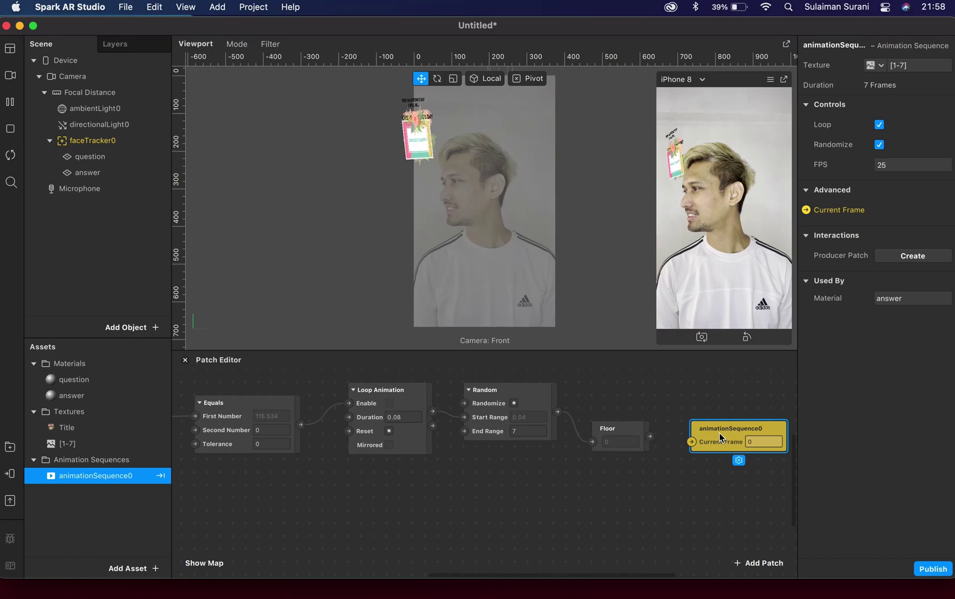
pyautogui.moveTo(651, 437); pyautogui.dragTo(694, 442)
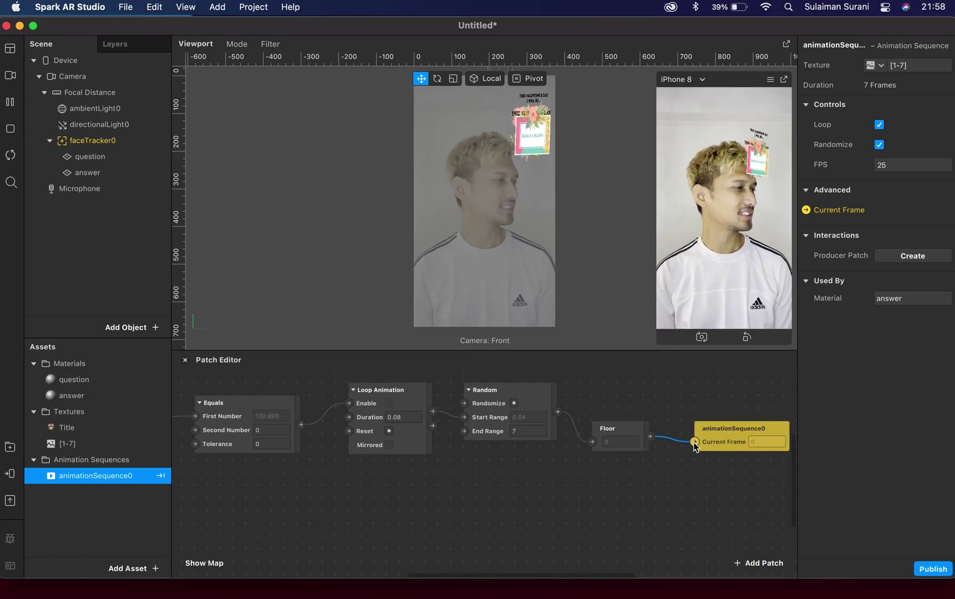
# Tidy the patch chain by moving Offset, Equals, Loop Animation and Random closer together
pyautogui.hscroll(-5, 725, 516)
pyautogui.hscroll(-9, 725, 516)
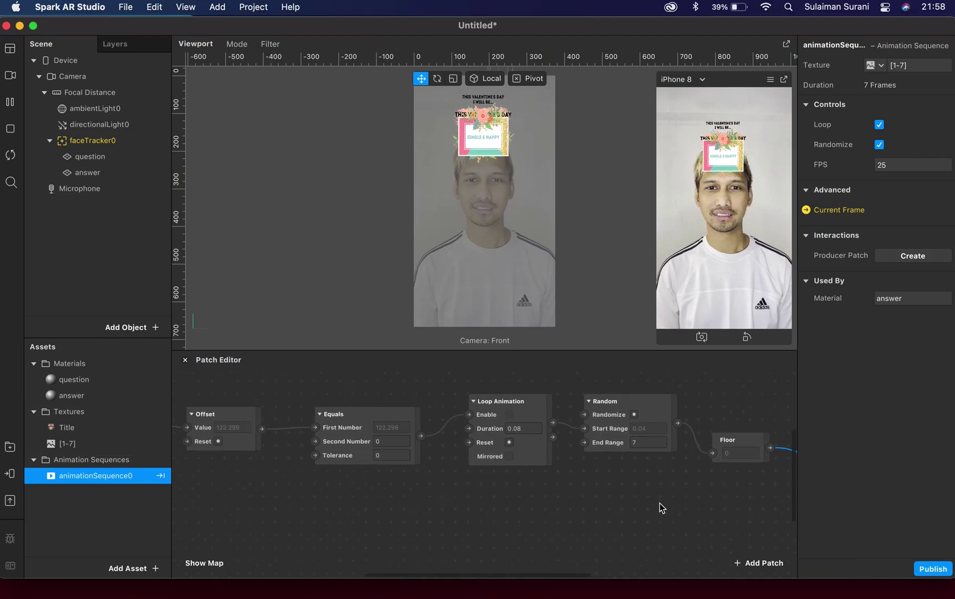
pyautogui.hscroll(2, 324, 433)
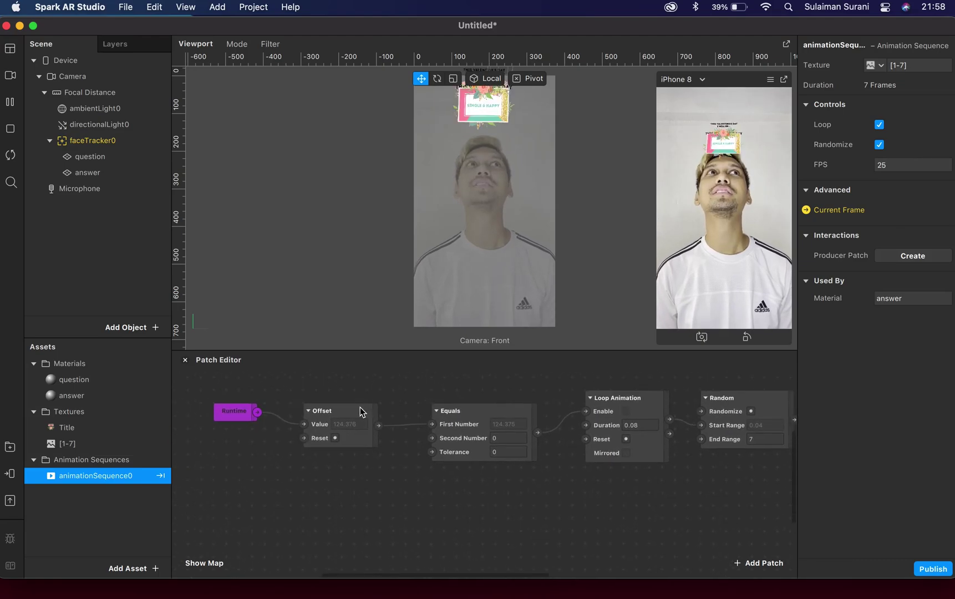
pyautogui.click(309, 411)
pyautogui.moveTo(309, 414); pyautogui.dragTo(301, 402)
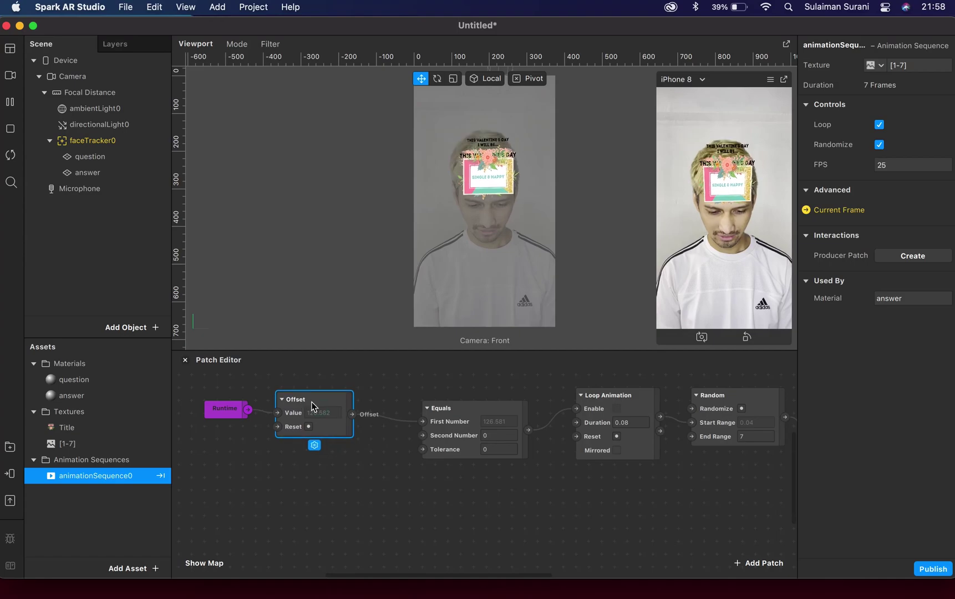
pyautogui.moveTo(456, 412); pyautogui.dragTo(431, 411)
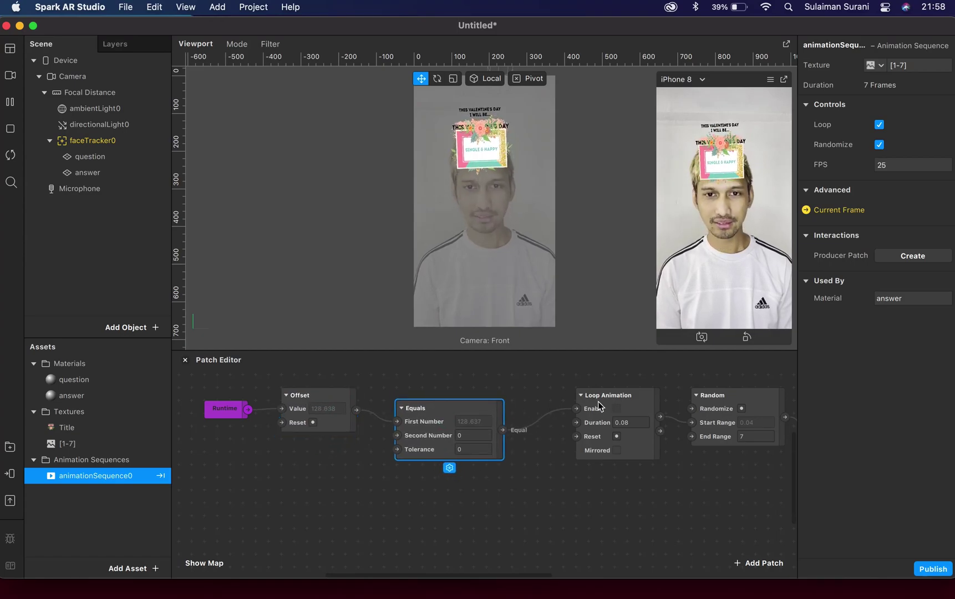
pyautogui.moveTo(585, 404); pyautogui.dragTo(573, 404)
pyautogui.click(729, 425)
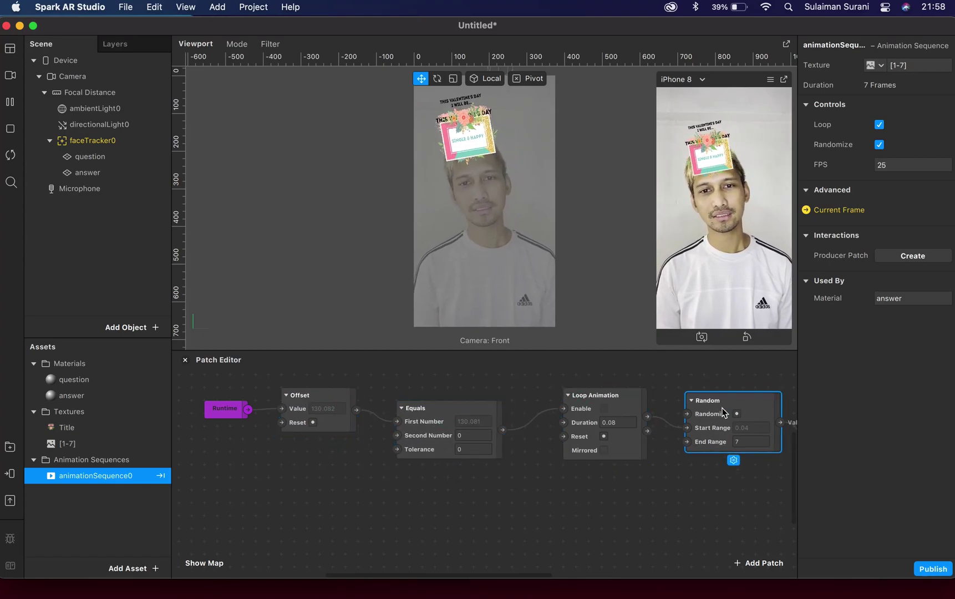
pyautogui.hscroll(5, 720, 410)
pyautogui.hscroll(2, 712, 426)
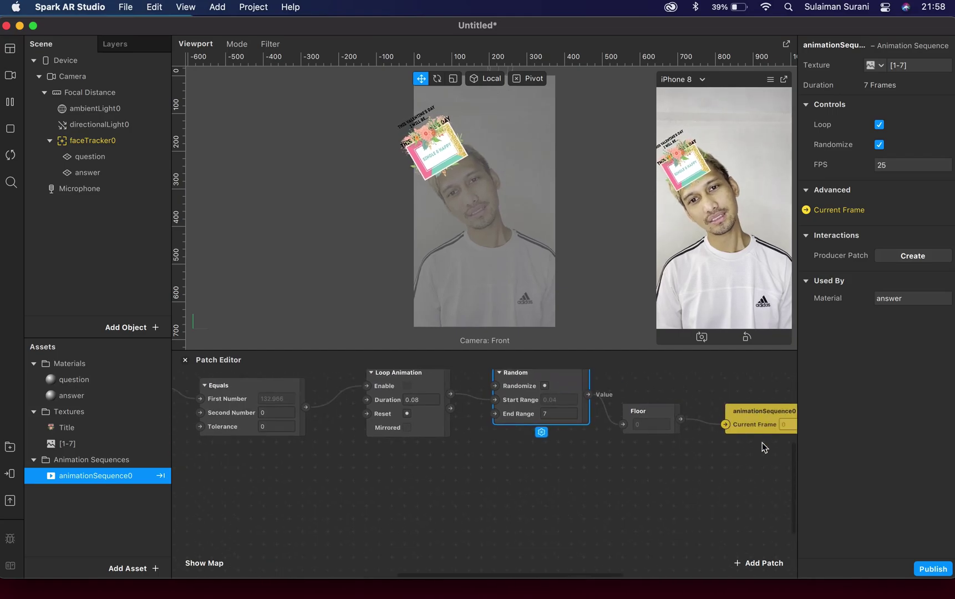
pyautogui.hscroll(-5, 763, 445)
pyautogui.hscroll(-2, 553, 447)
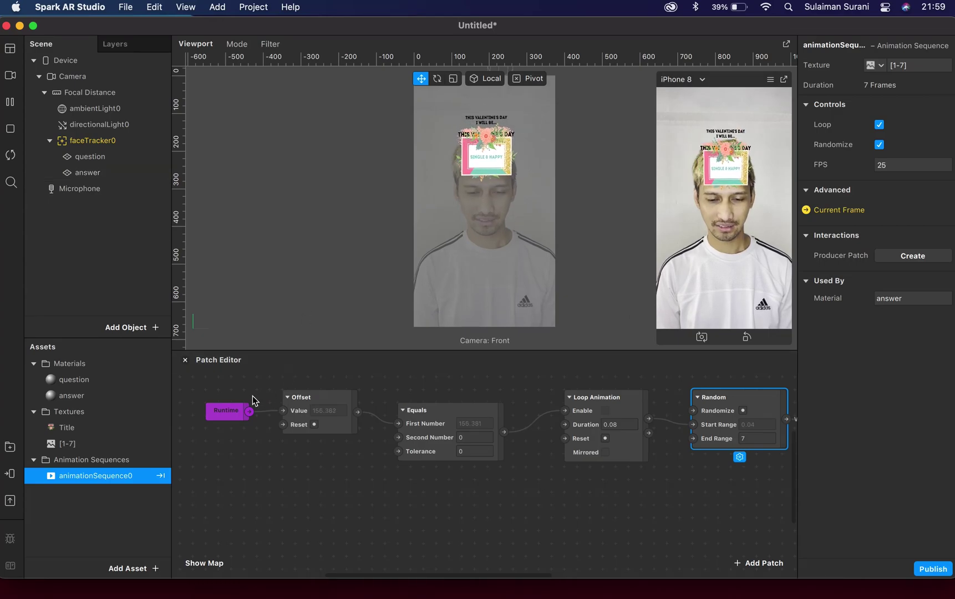
# Add the scene's Camera to the patch graph as a patch below Runtime
pyautogui.click(83, 76)
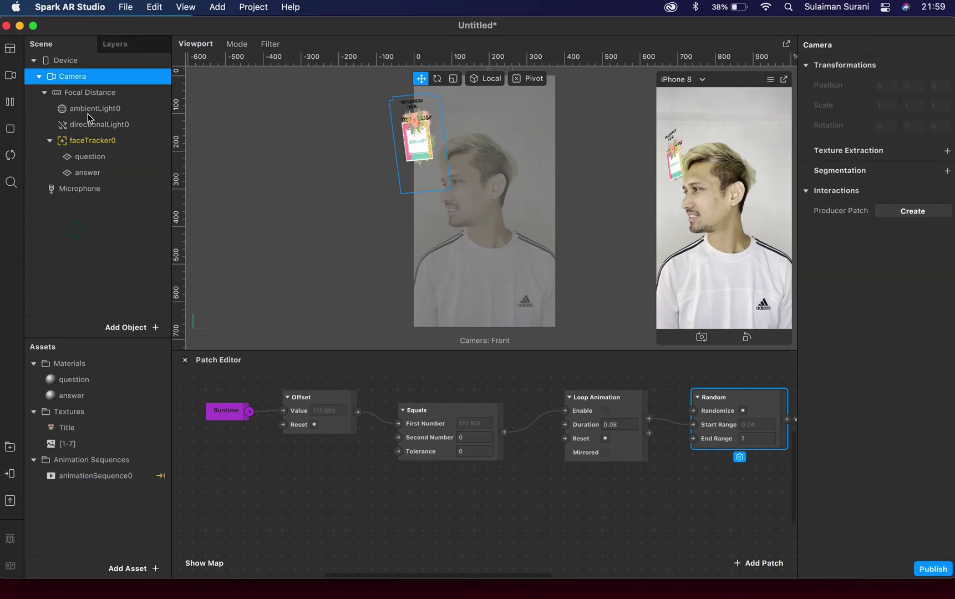
pyautogui.keyDown('super'); pyautogui.click(67, 80); pyautogui.keyUp('super')
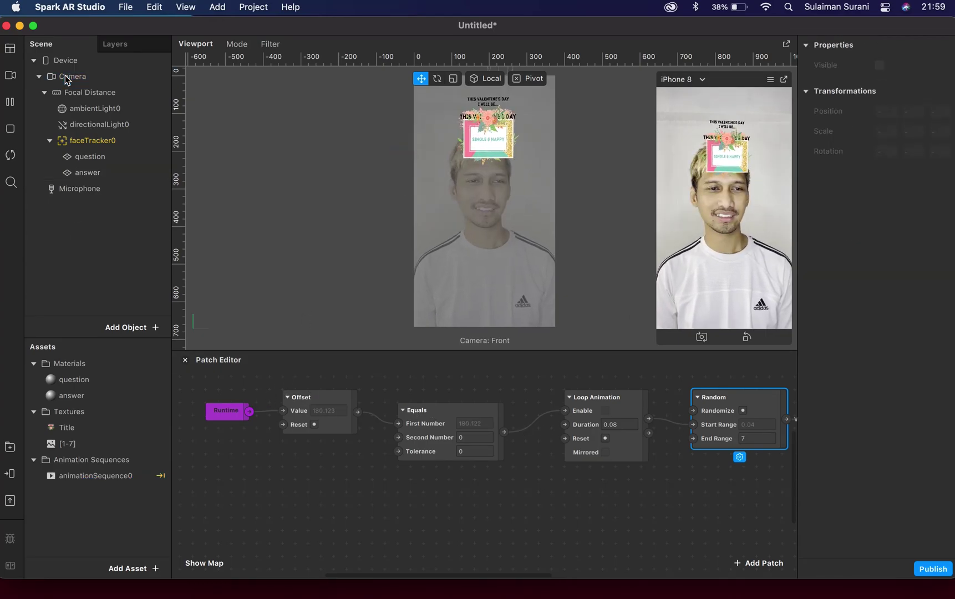
pyautogui.moveTo(67, 80); pyautogui.dragTo(313, 493)
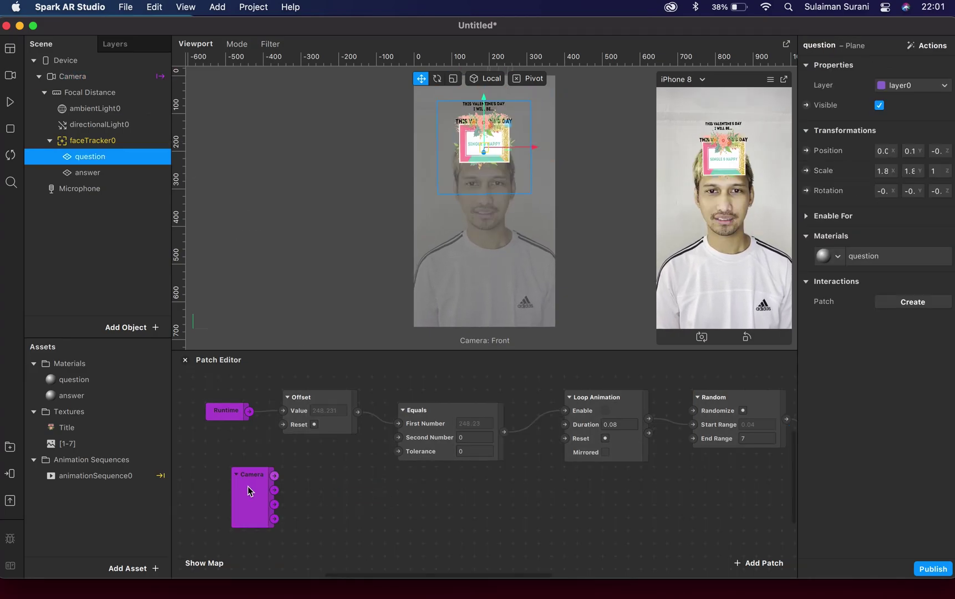
# Add a Not patch with its Signal fed by Camera's Video Recording output and place it beside the Camera patch
pyautogui.click(249, 491)
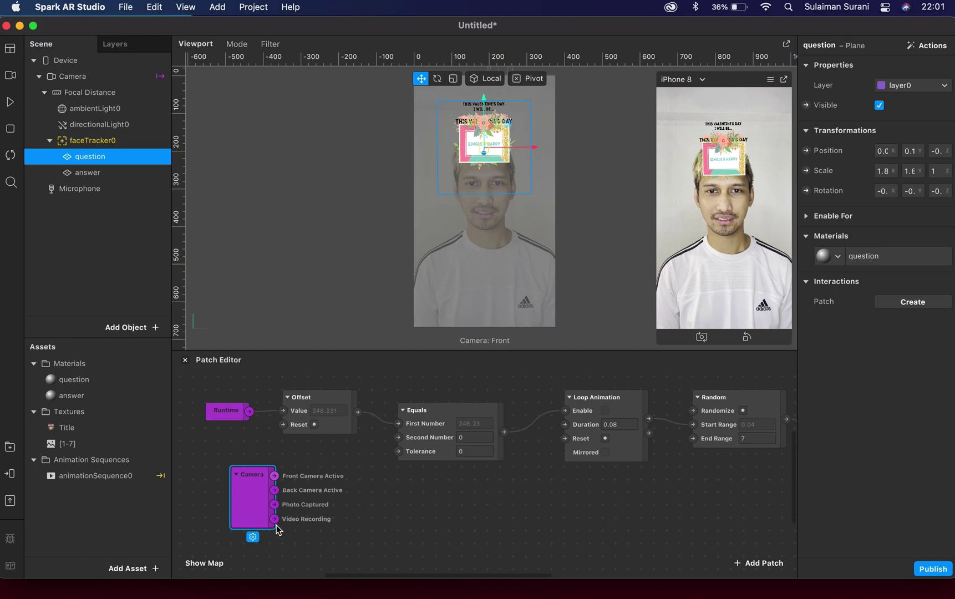
pyautogui.moveTo(275, 521); pyautogui.dragTo(330, 530)
pyautogui.write('not')
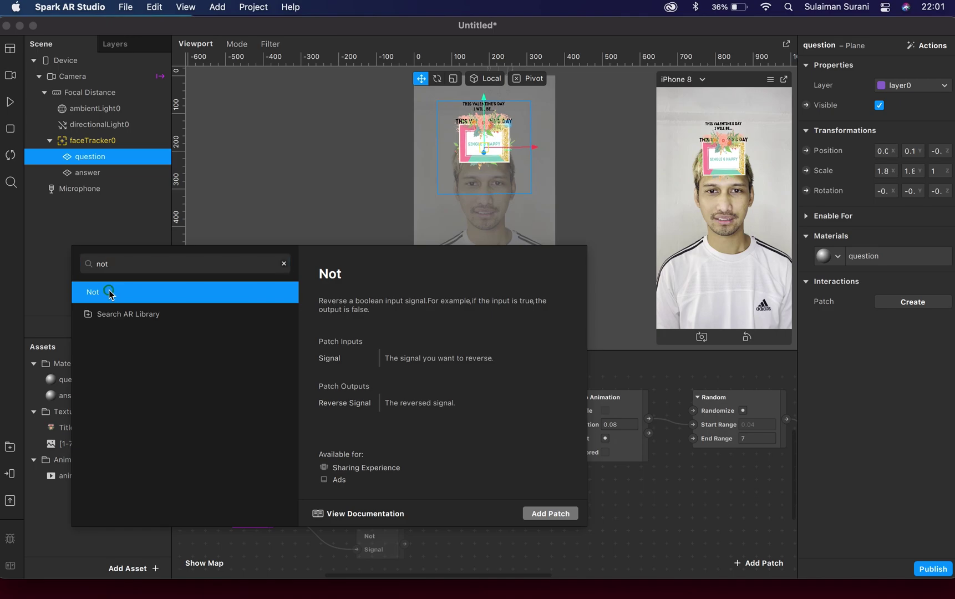
pyautogui.click(542, 515)
pyautogui.moveTo(377, 541); pyautogui.dragTo(342, 517)
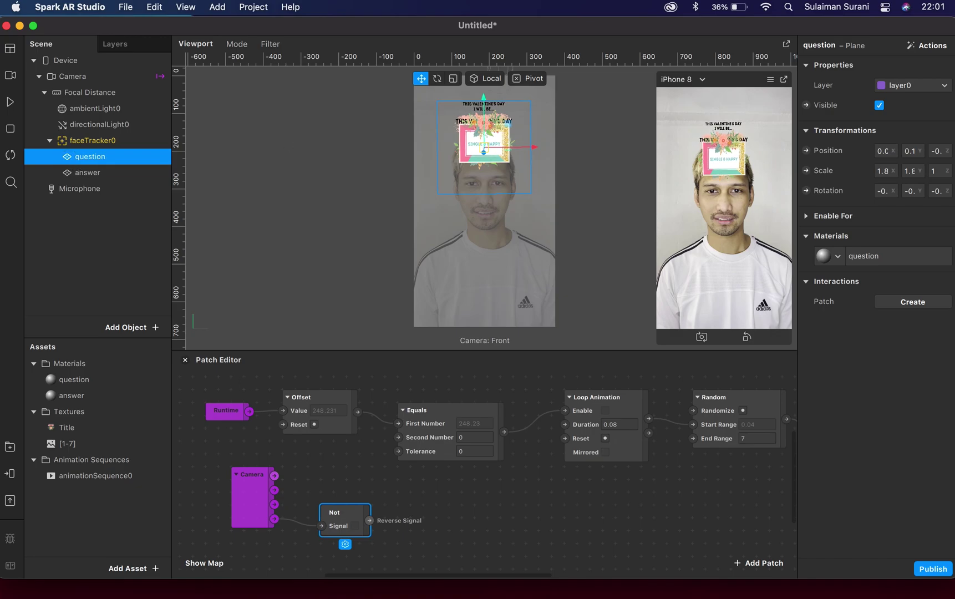
# Create a Visible patch for the question plane, feed it from Not's Reverse Signal output and place it beside Not
pyautogui.click(807, 105)
pyautogui.moveTo(370, 521); pyautogui.dragTo(487, 497)
pyautogui.moveTo(508, 483); pyautogui.dragTo(445, 499)
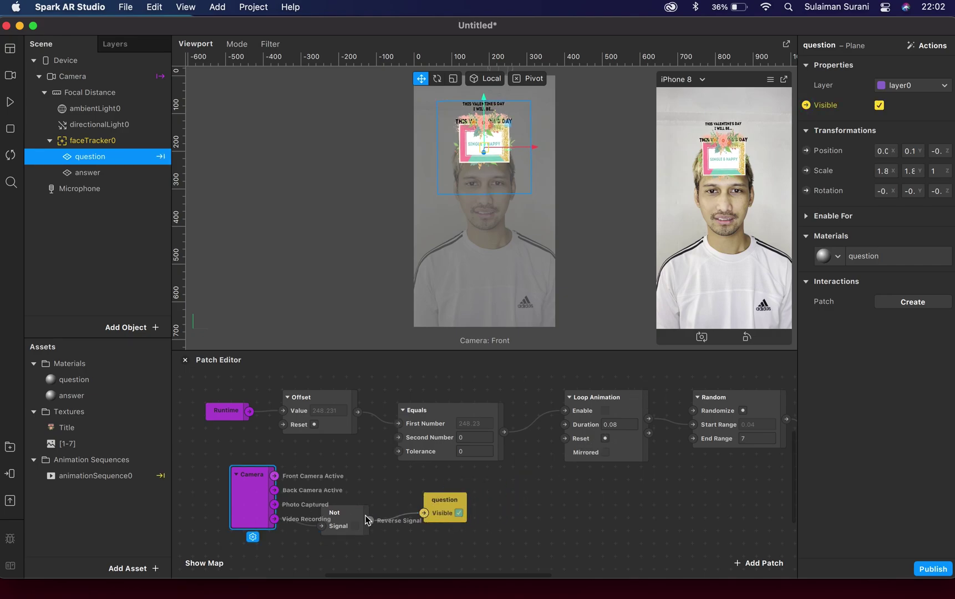
pyautogui.moveTo(364, 521); pyautogui.dragTo(363, 522)
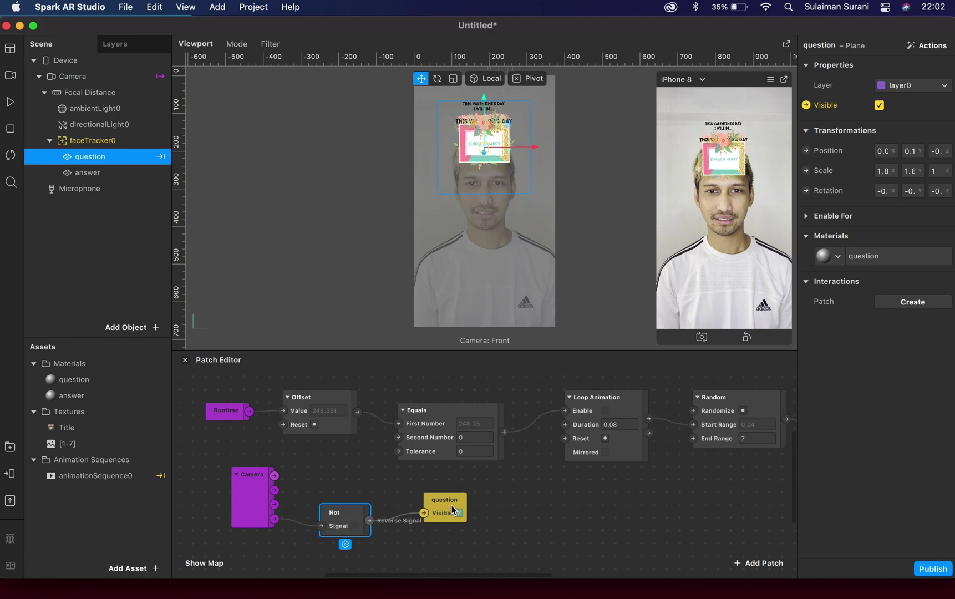
# Create a Visible patch for the answer plane, place it above Not and feed it from Camera's Video Recording output
pyautogui.click(83, 174)
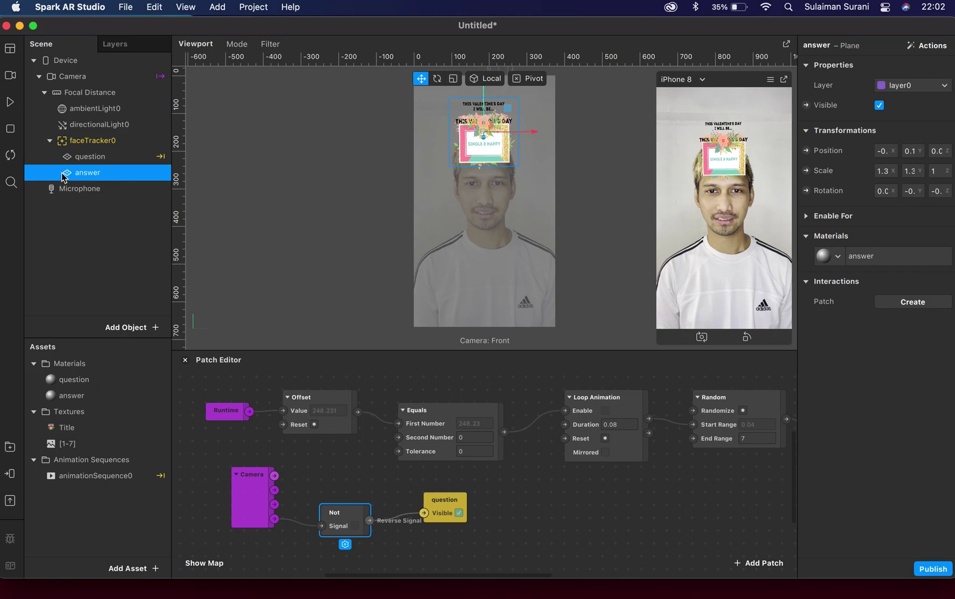
pyautogui.click(807, 105)
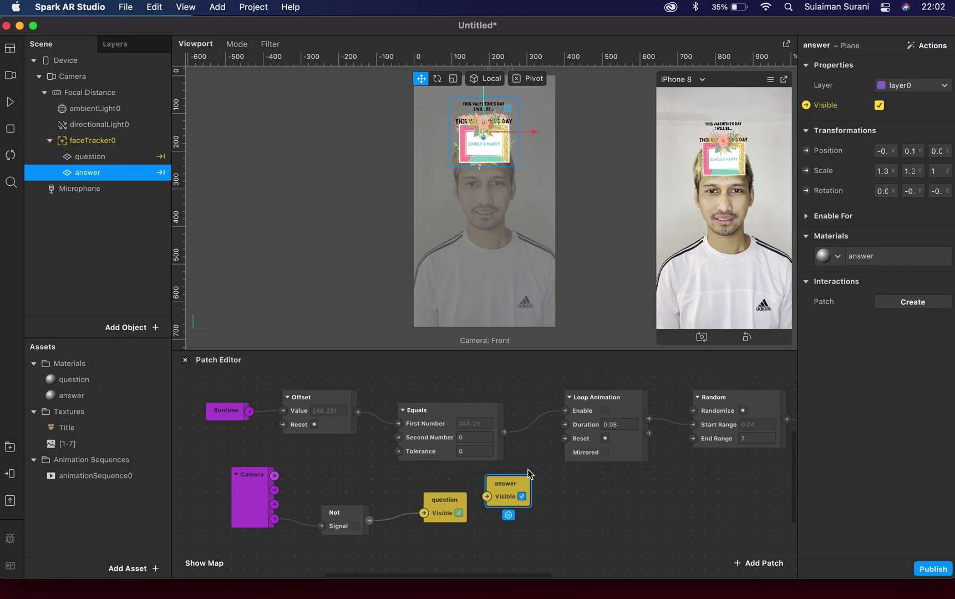
pyautogui.moveTo(509, 487); pyautogui.dragTo(343, 464)
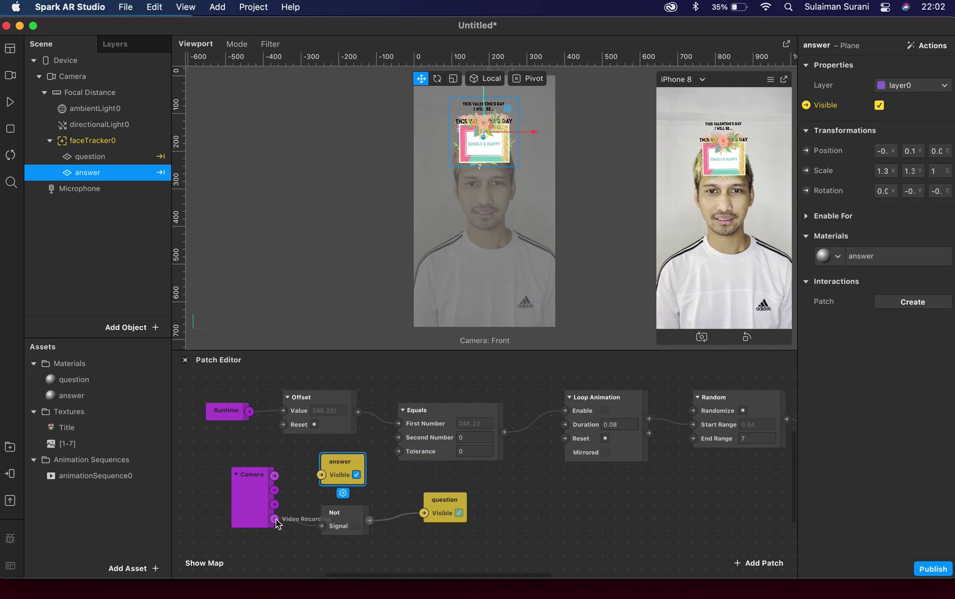
pyautogui.moveTo(275, 521); pyautogui.dragTo(321, 475)
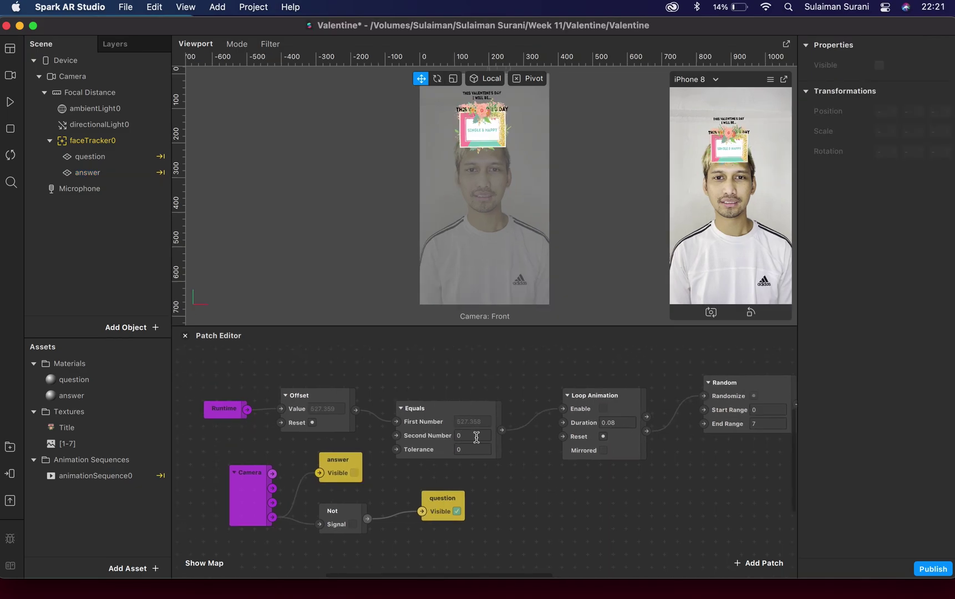
# Set the Equals patch's Second Number to 2 and its Tolerance to 5
pyautogui.click(437, 410)
pyautogui.moveTo(442, 409); pyautogui.dragTo(447, 403)
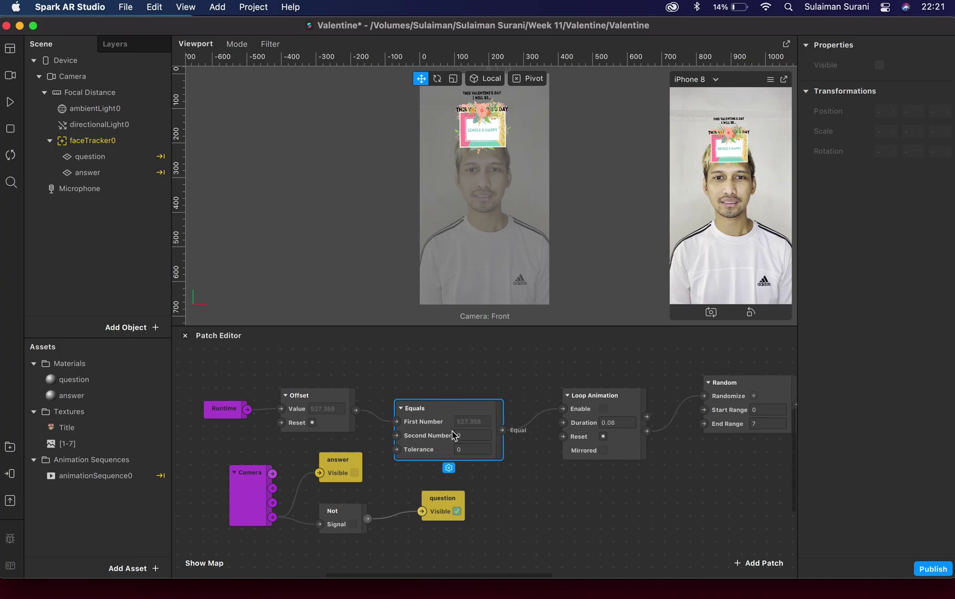
pyautogui.click(474, 437)
pyautogui.write('2')
pyautogui.press('Return')
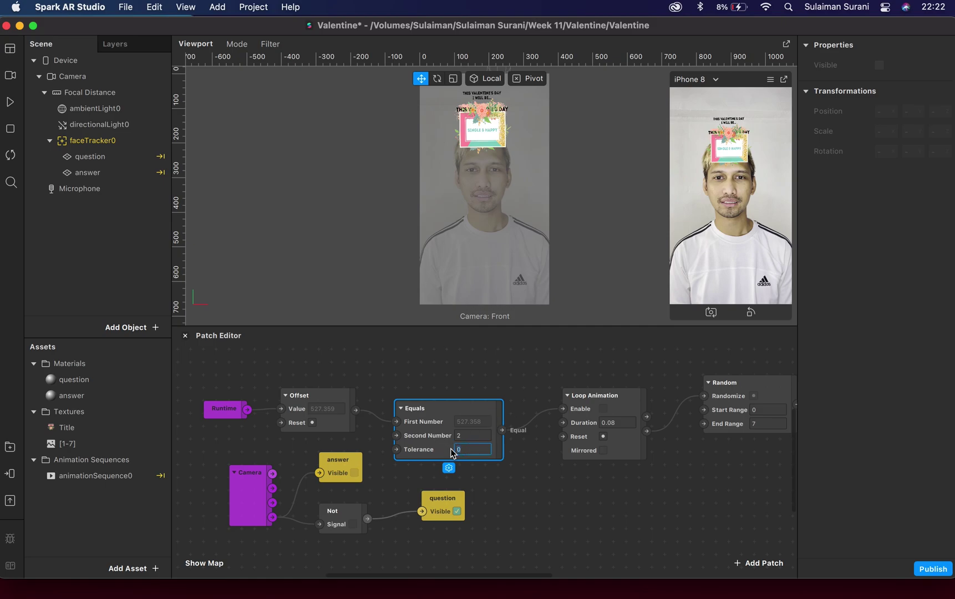
pyautogui.press('Return')
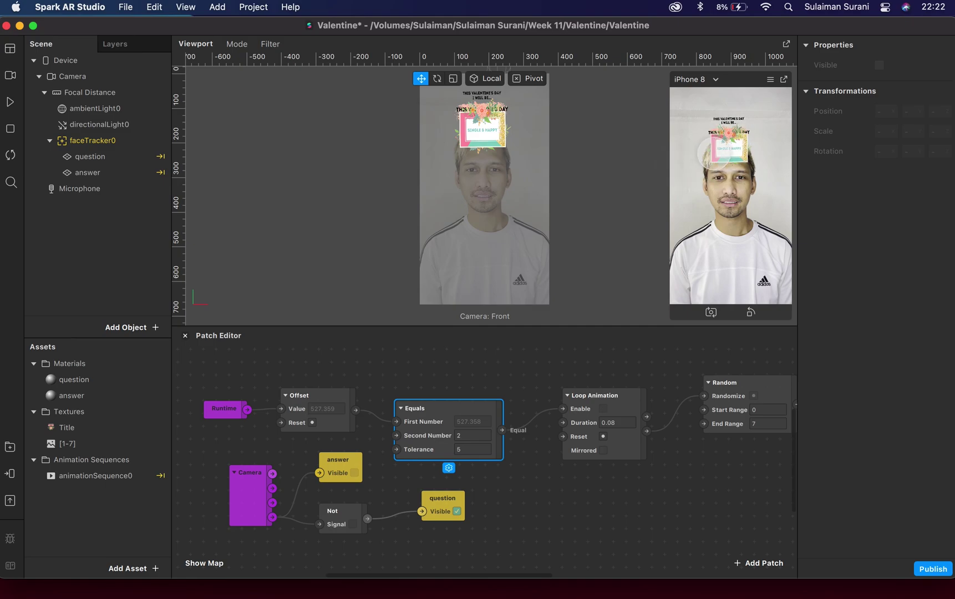
pyautogui.click(498, 486)
# Review the patch graph's connections from Offset and Camera through to the animationSequence0 patch
pyautogui.scroll(-1, 290, 412)
pyautogui.hscroll(3, 430, 427)
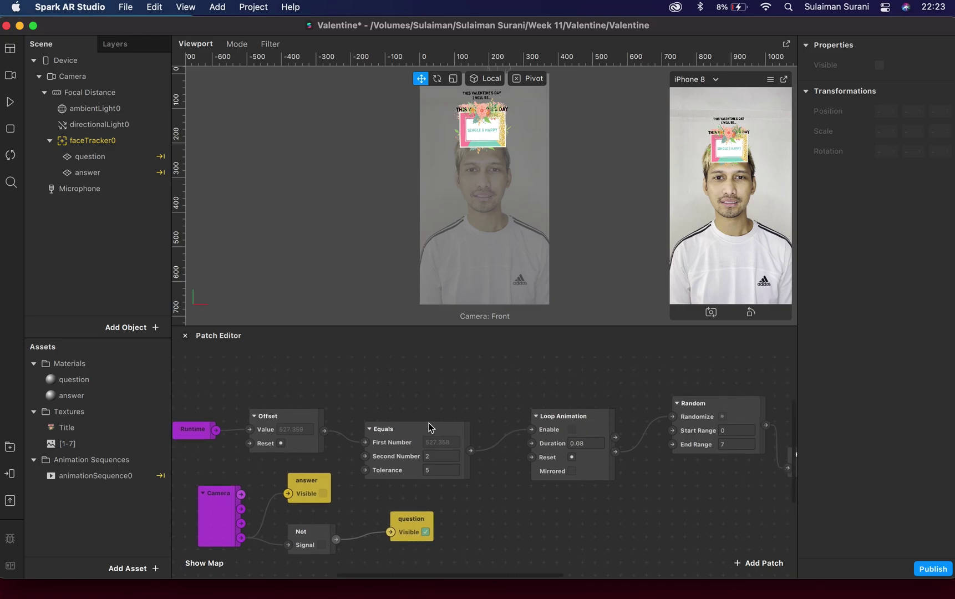
pyautogui.hscroll(5, 430, 428)
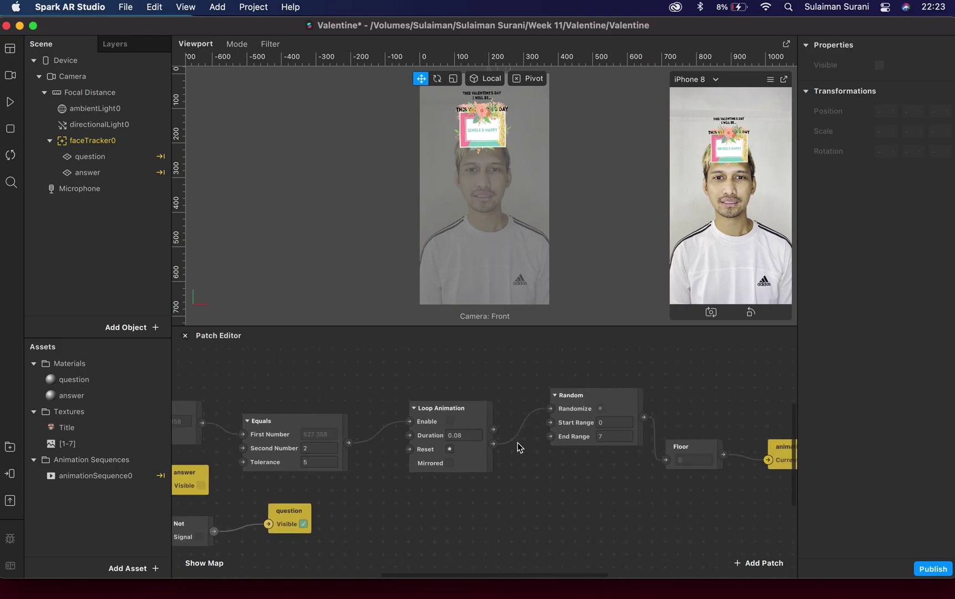
pyautogui.hscroll(1, 518, 443)
pyautogui.hscroll(2, 548, 426)
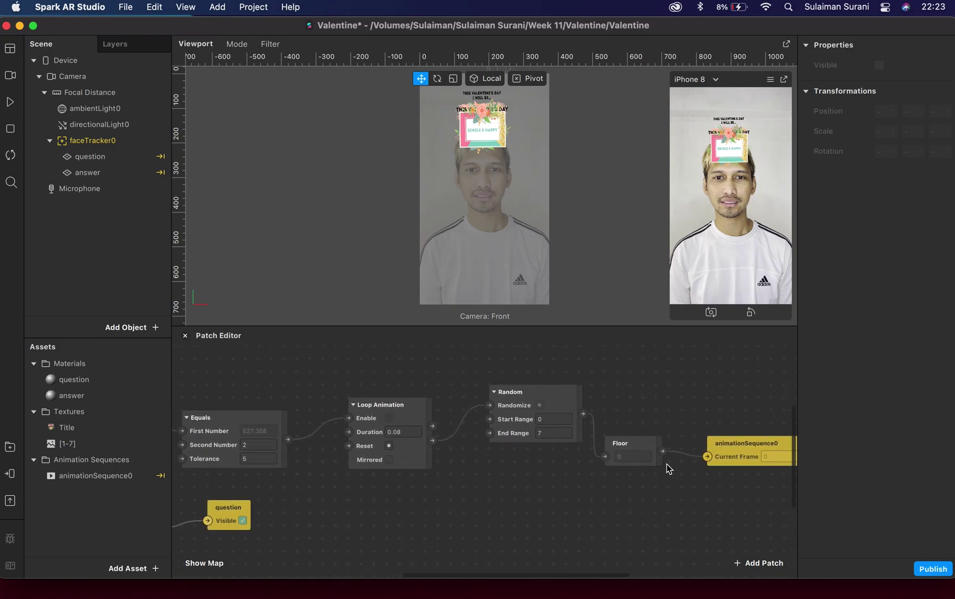
pyautogui.hscroll(1, 669, 469)
pyautogui.hscroll(-5, 682, 466)
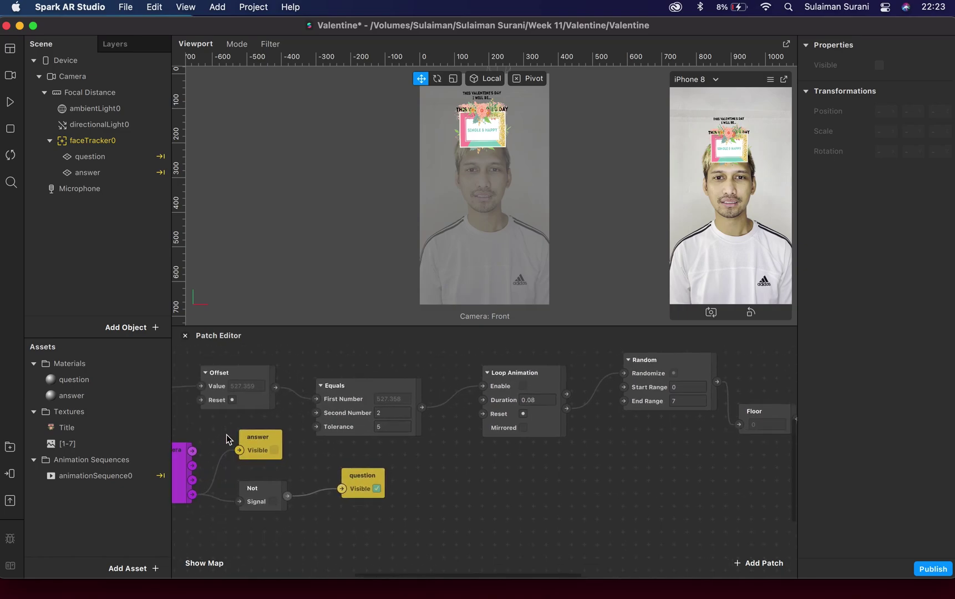
pyautogui.hscroll(-2, 226, 438)
# Refresh the Instagram in-app preview so the updated effect is sent for testing
pyautogui.click(10, 474)
pyautogui.click(10, 474)
pyautogui.click(11, 474)
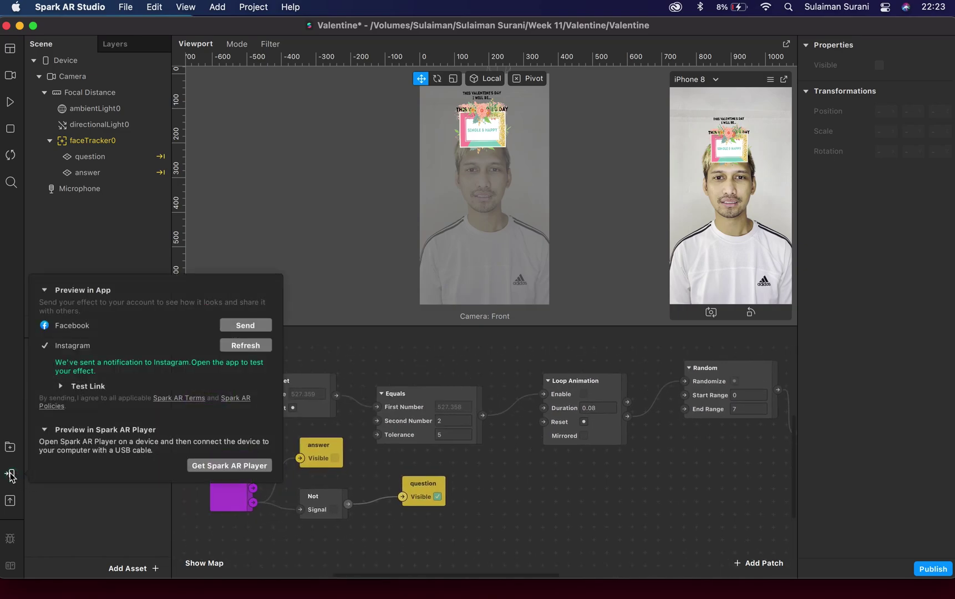
pyautogui.click(248, 344)
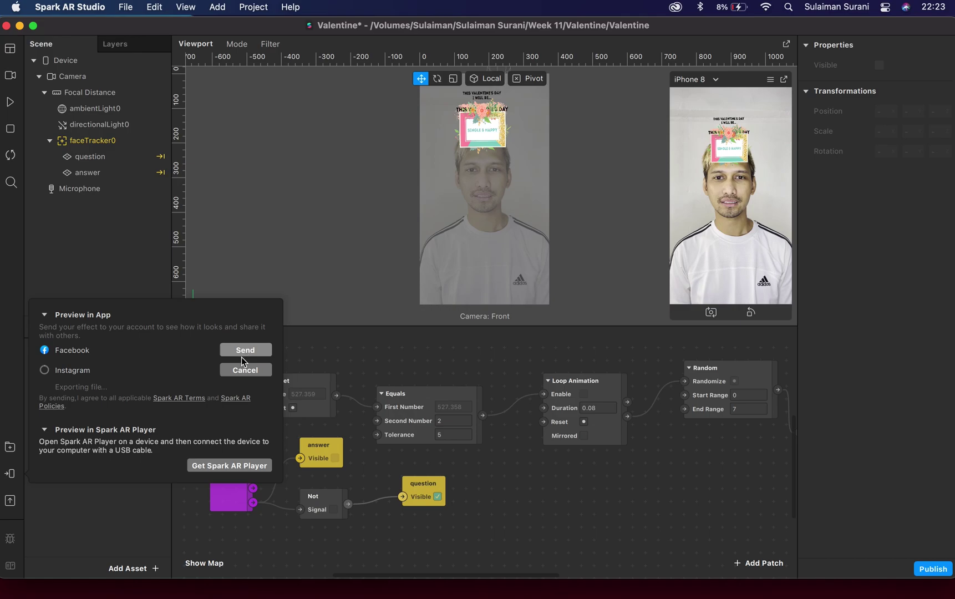